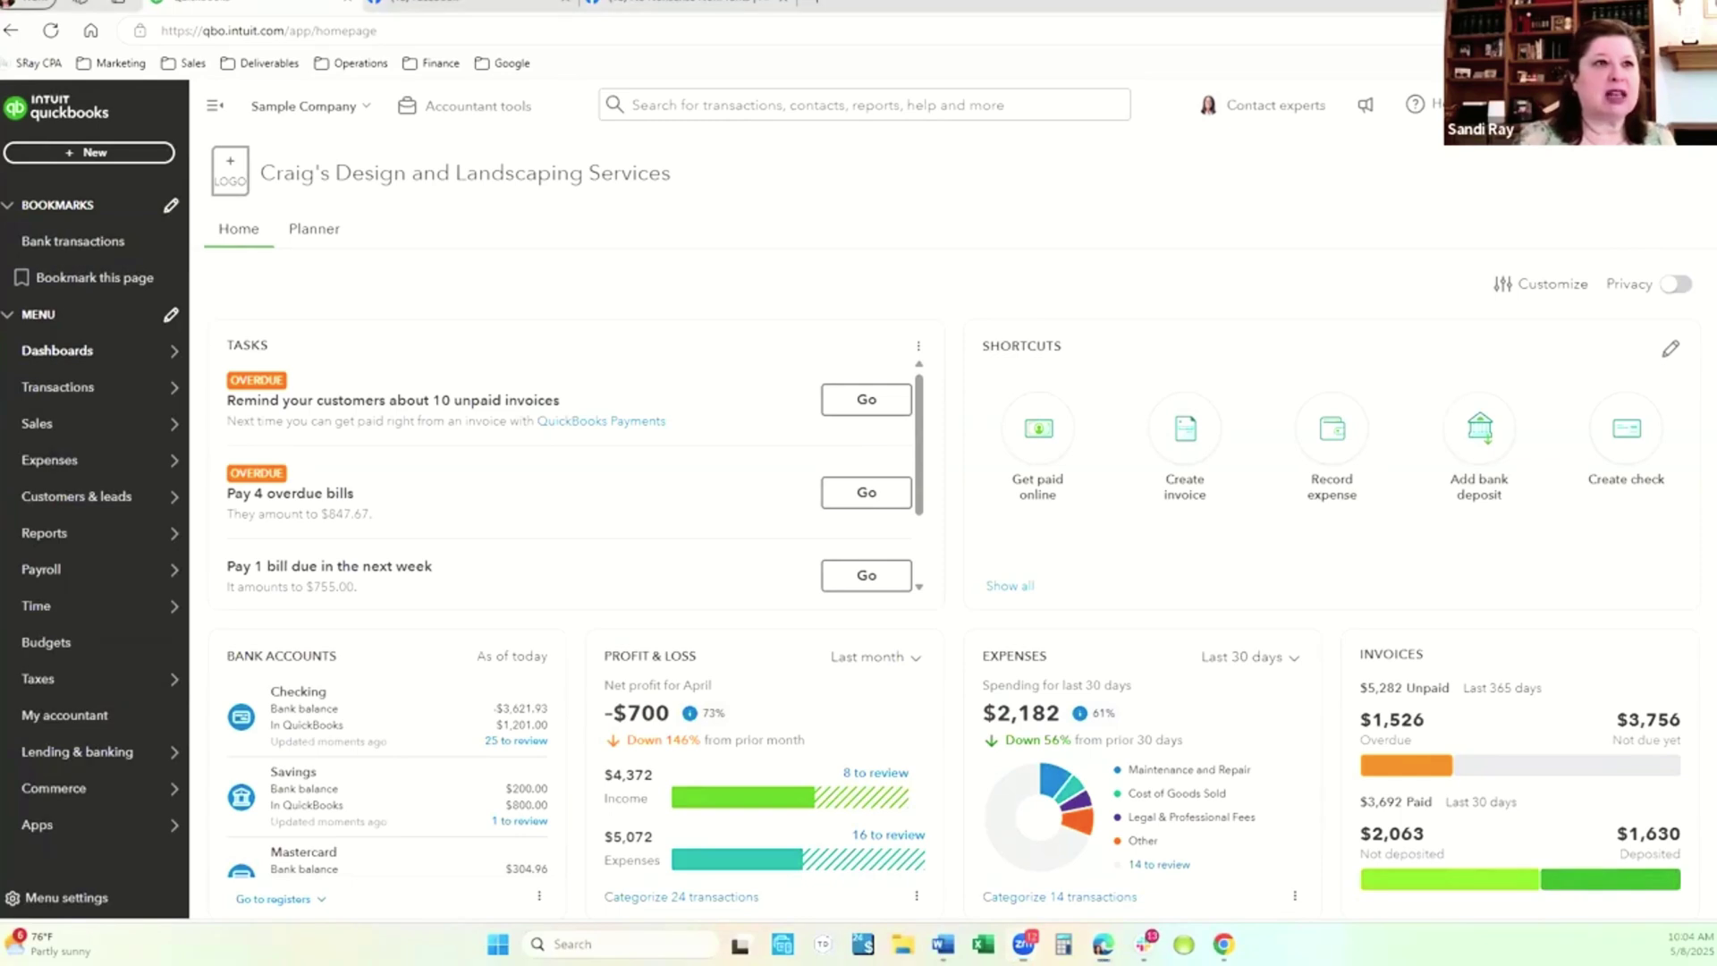
- Open Account and settings from the gear menu and scroll through the Company details
click(1539, 105)
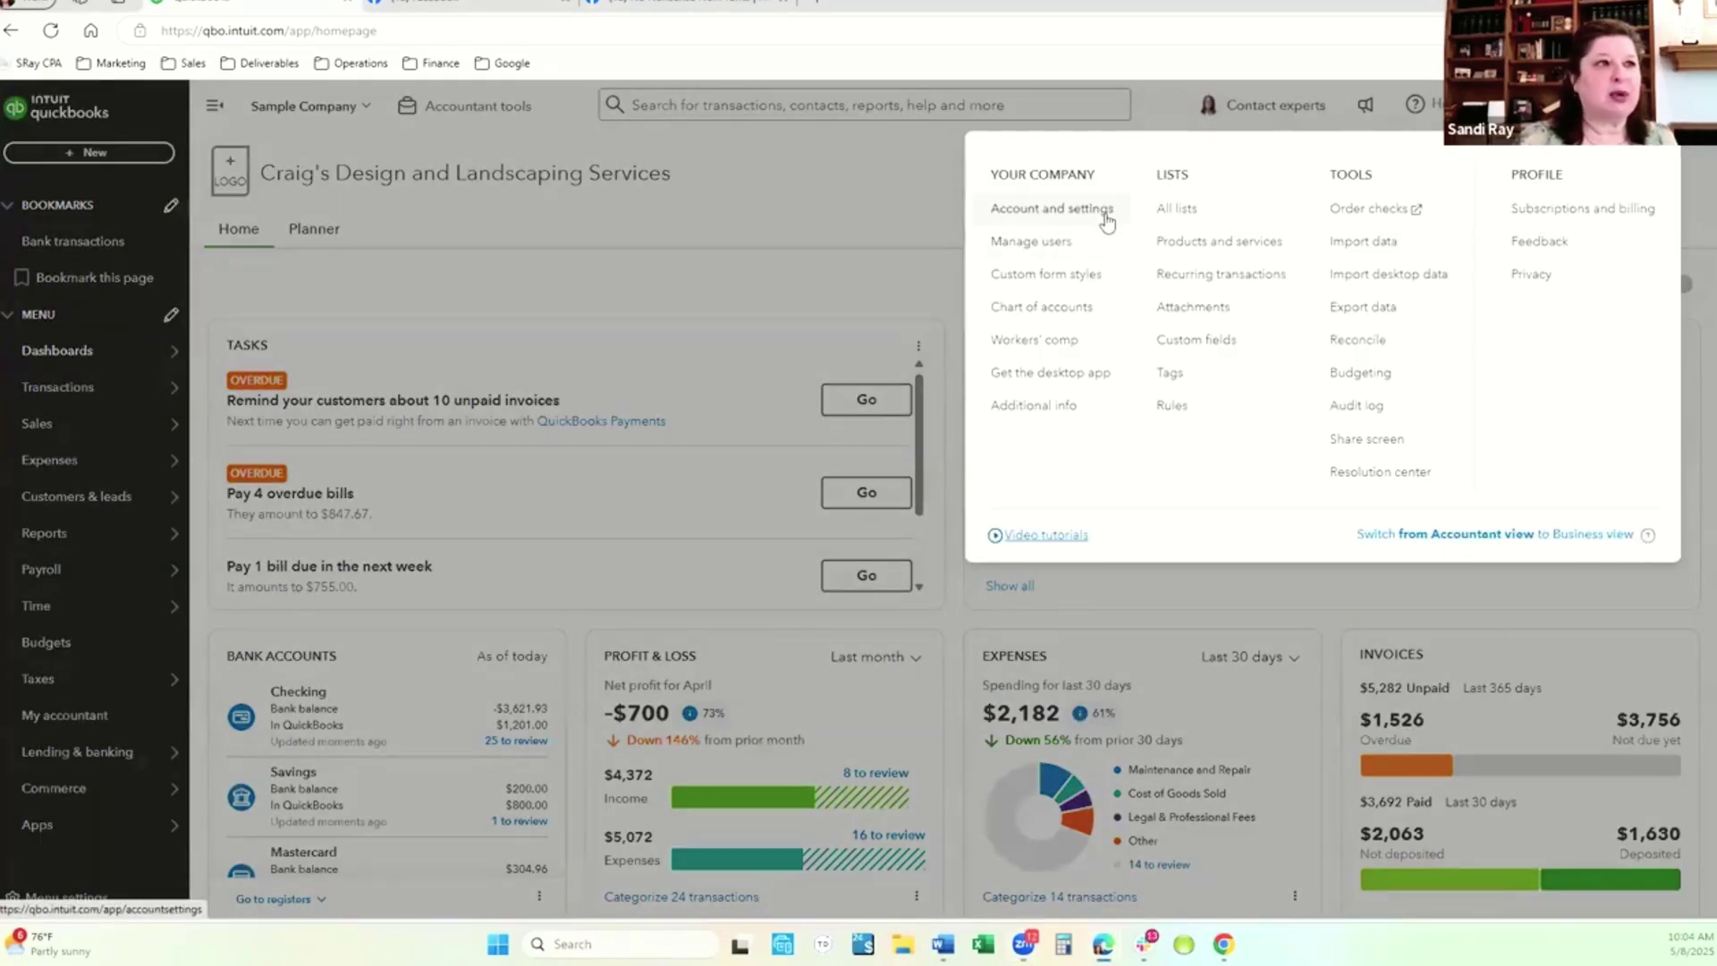
click(1107, 221)
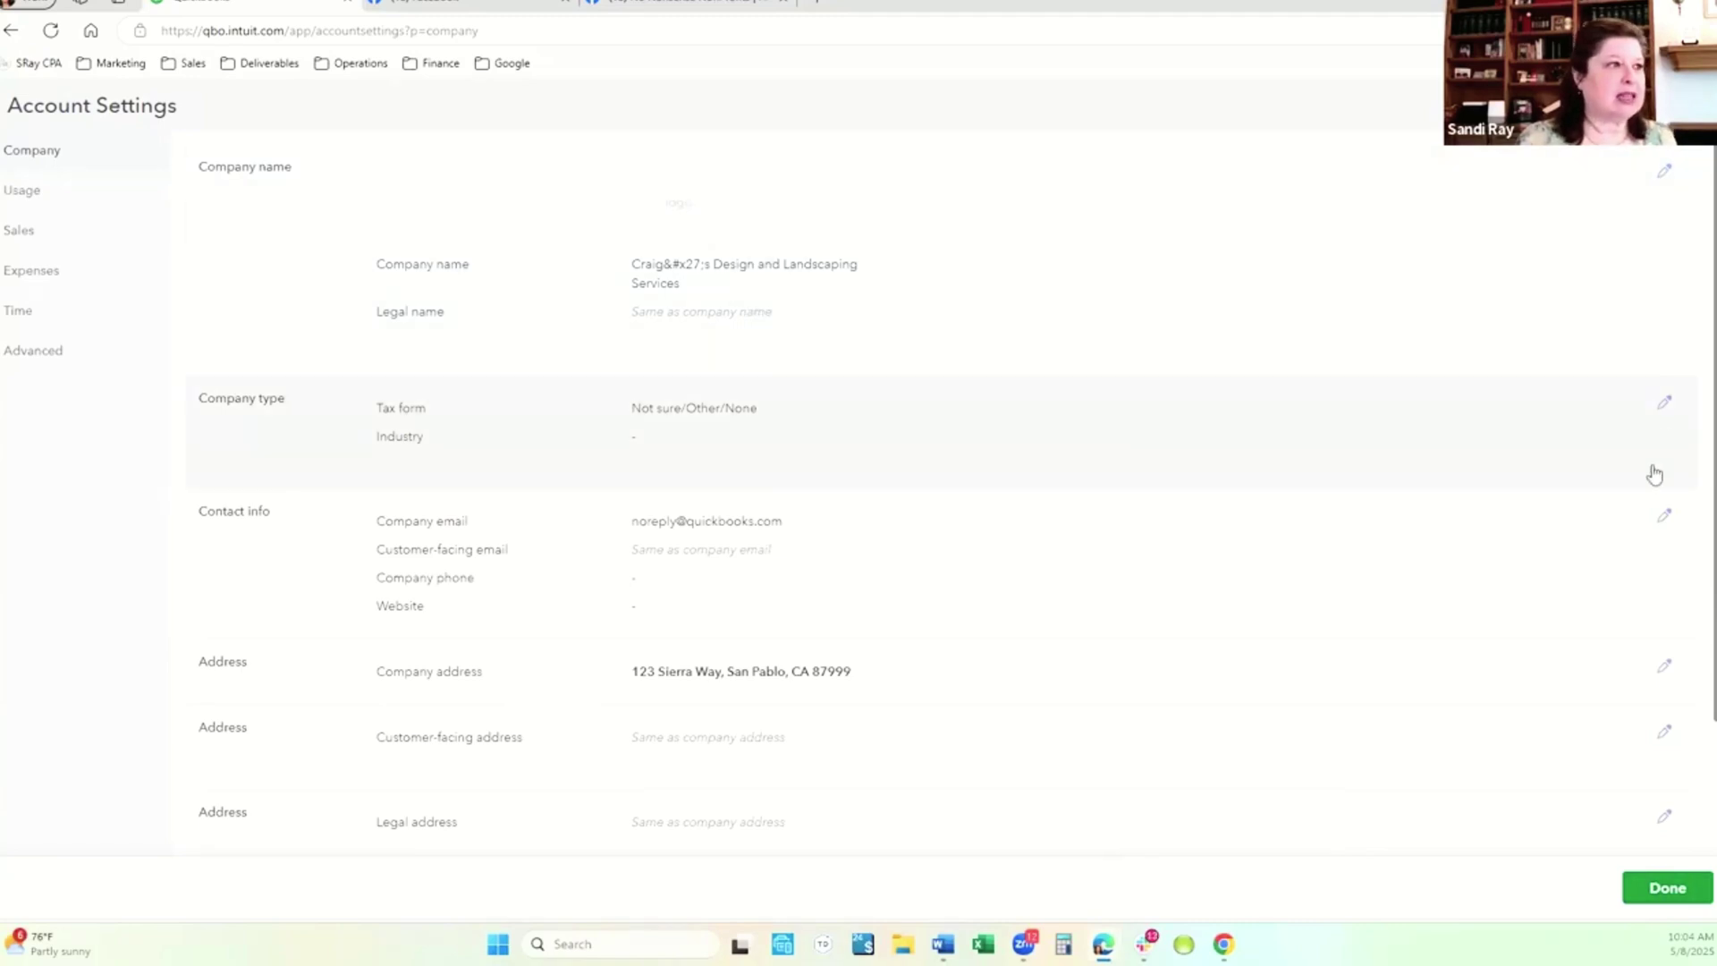
scroll(1655, 474, down, 2)
- Set the Company type tax form to Nonprofit organization (Form 990), leave industry blank, and save
click(1664, 235)
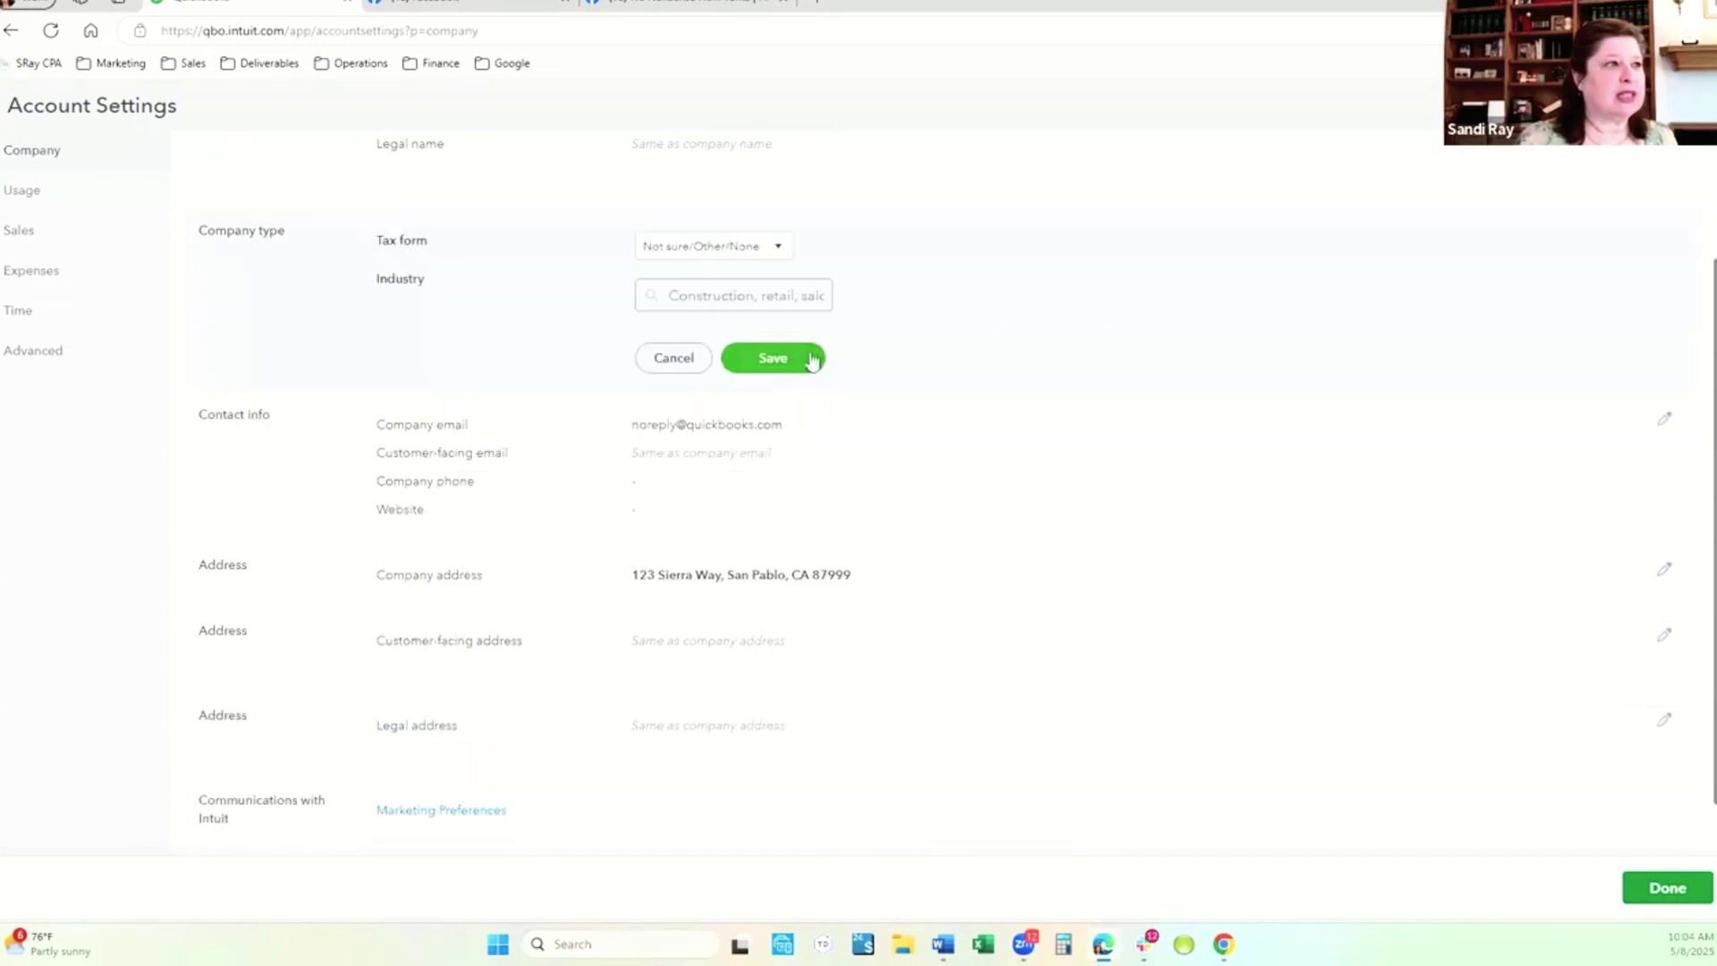
click(766, 255)
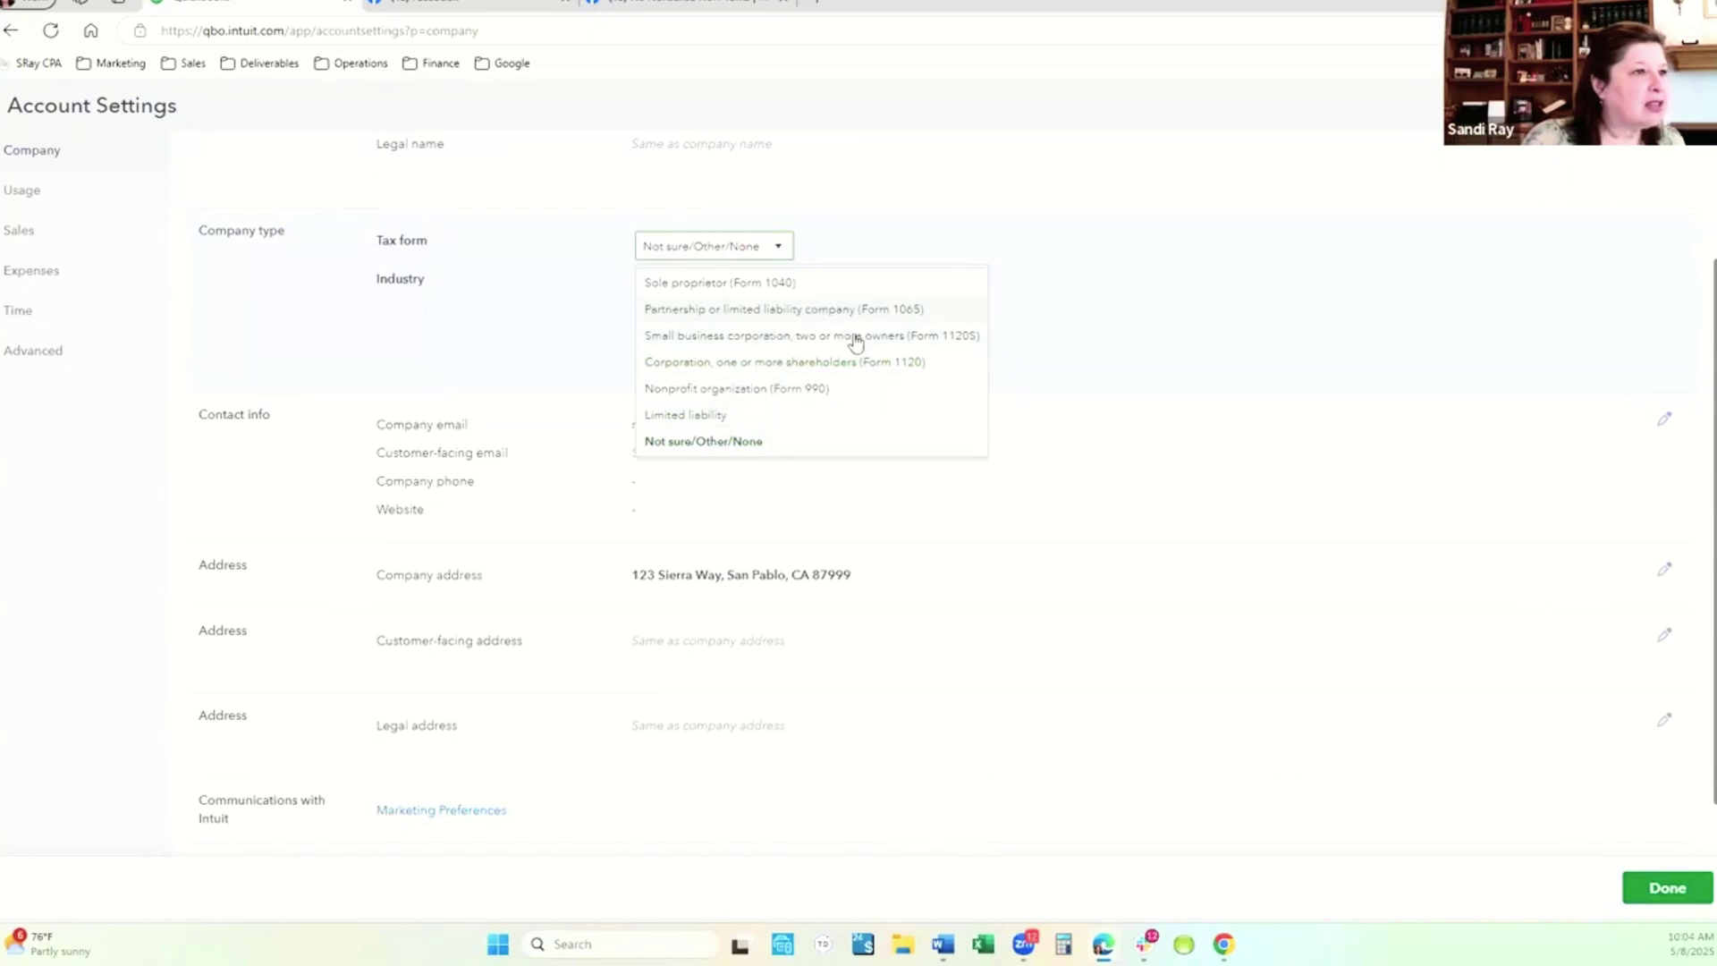
click(838, 394)
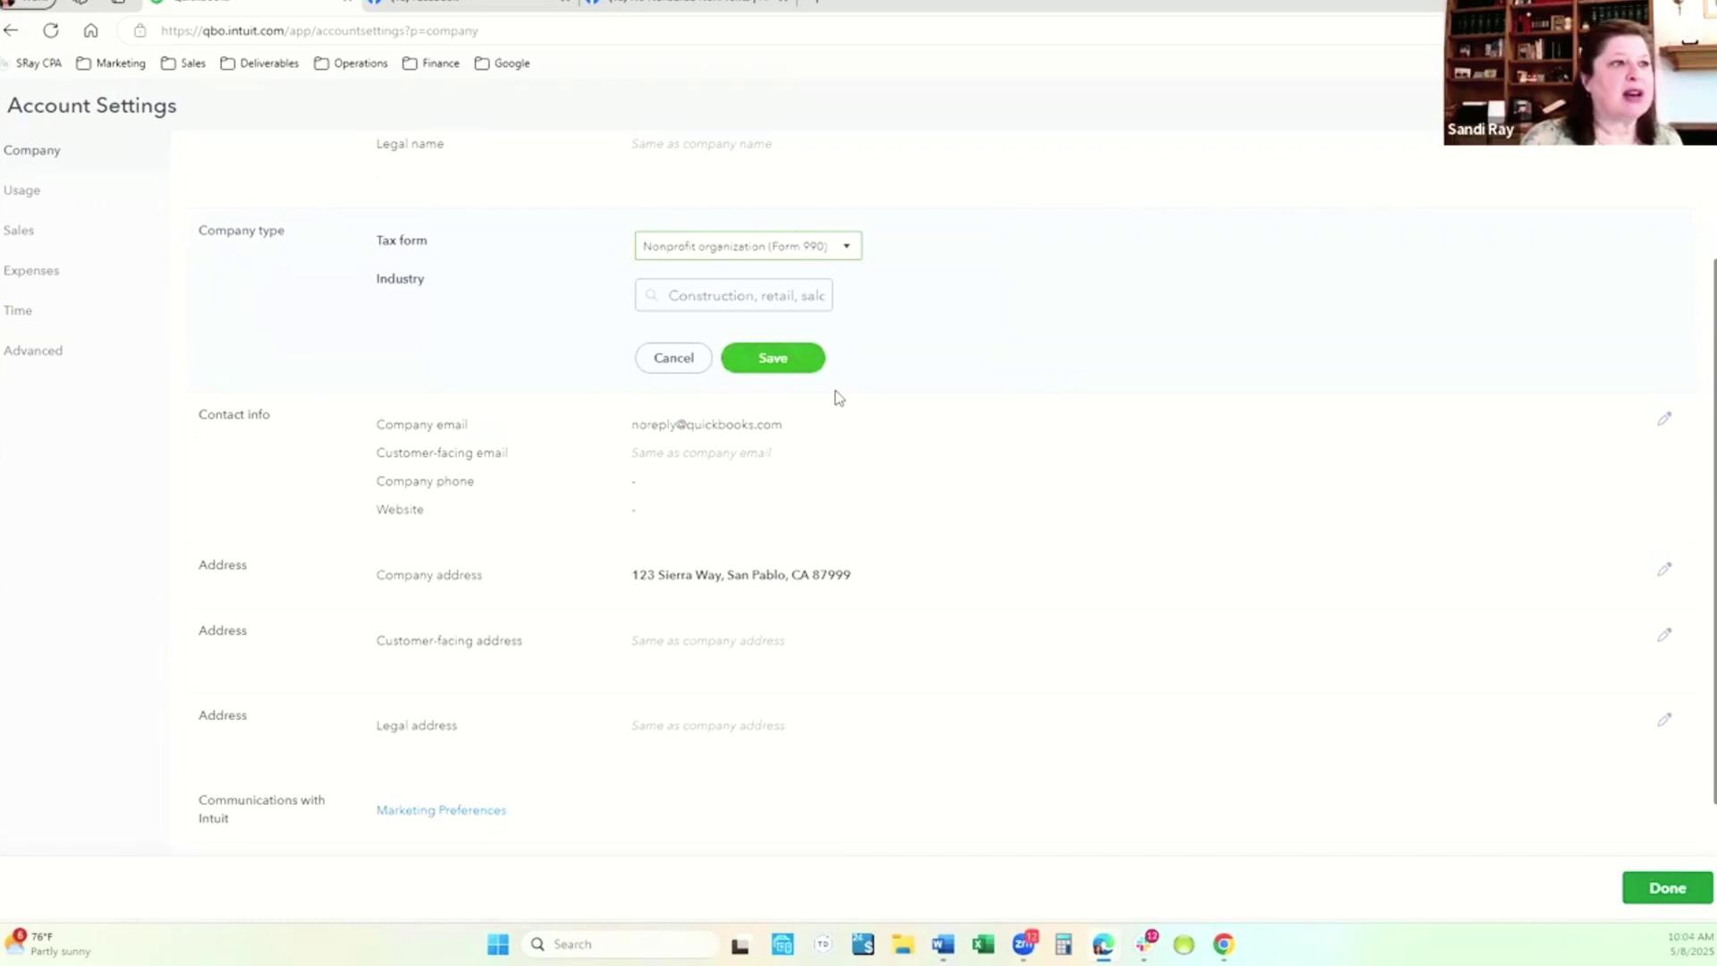
click(739, 296)
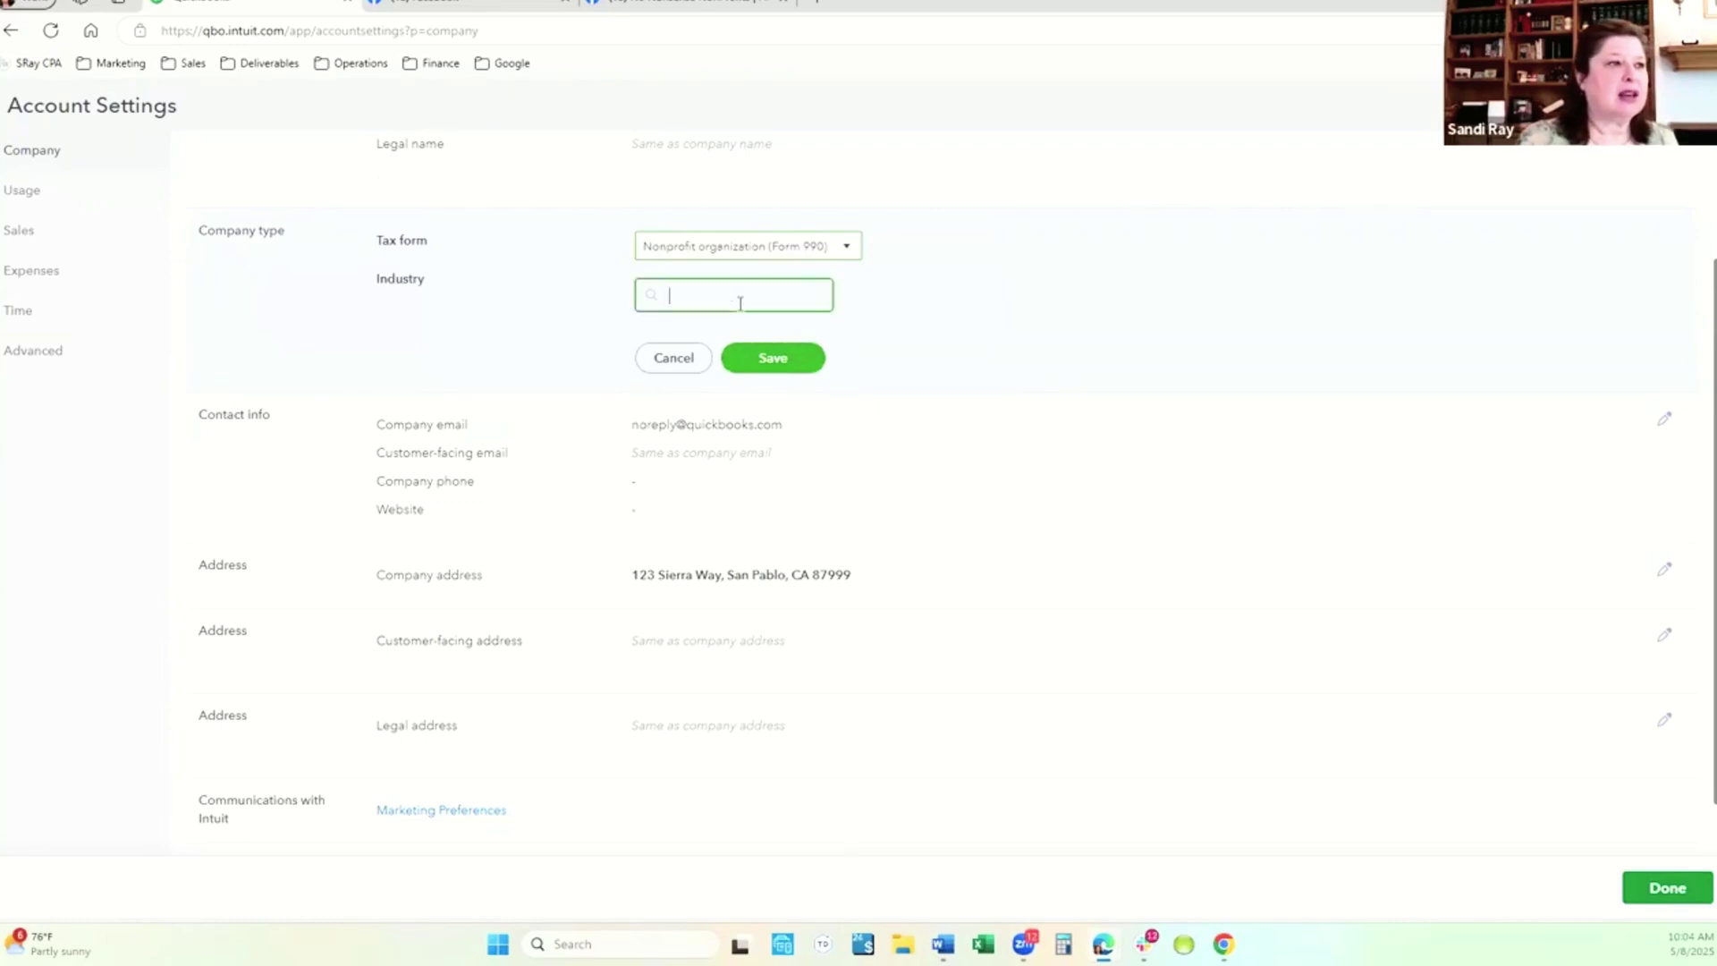
click(792, 365)
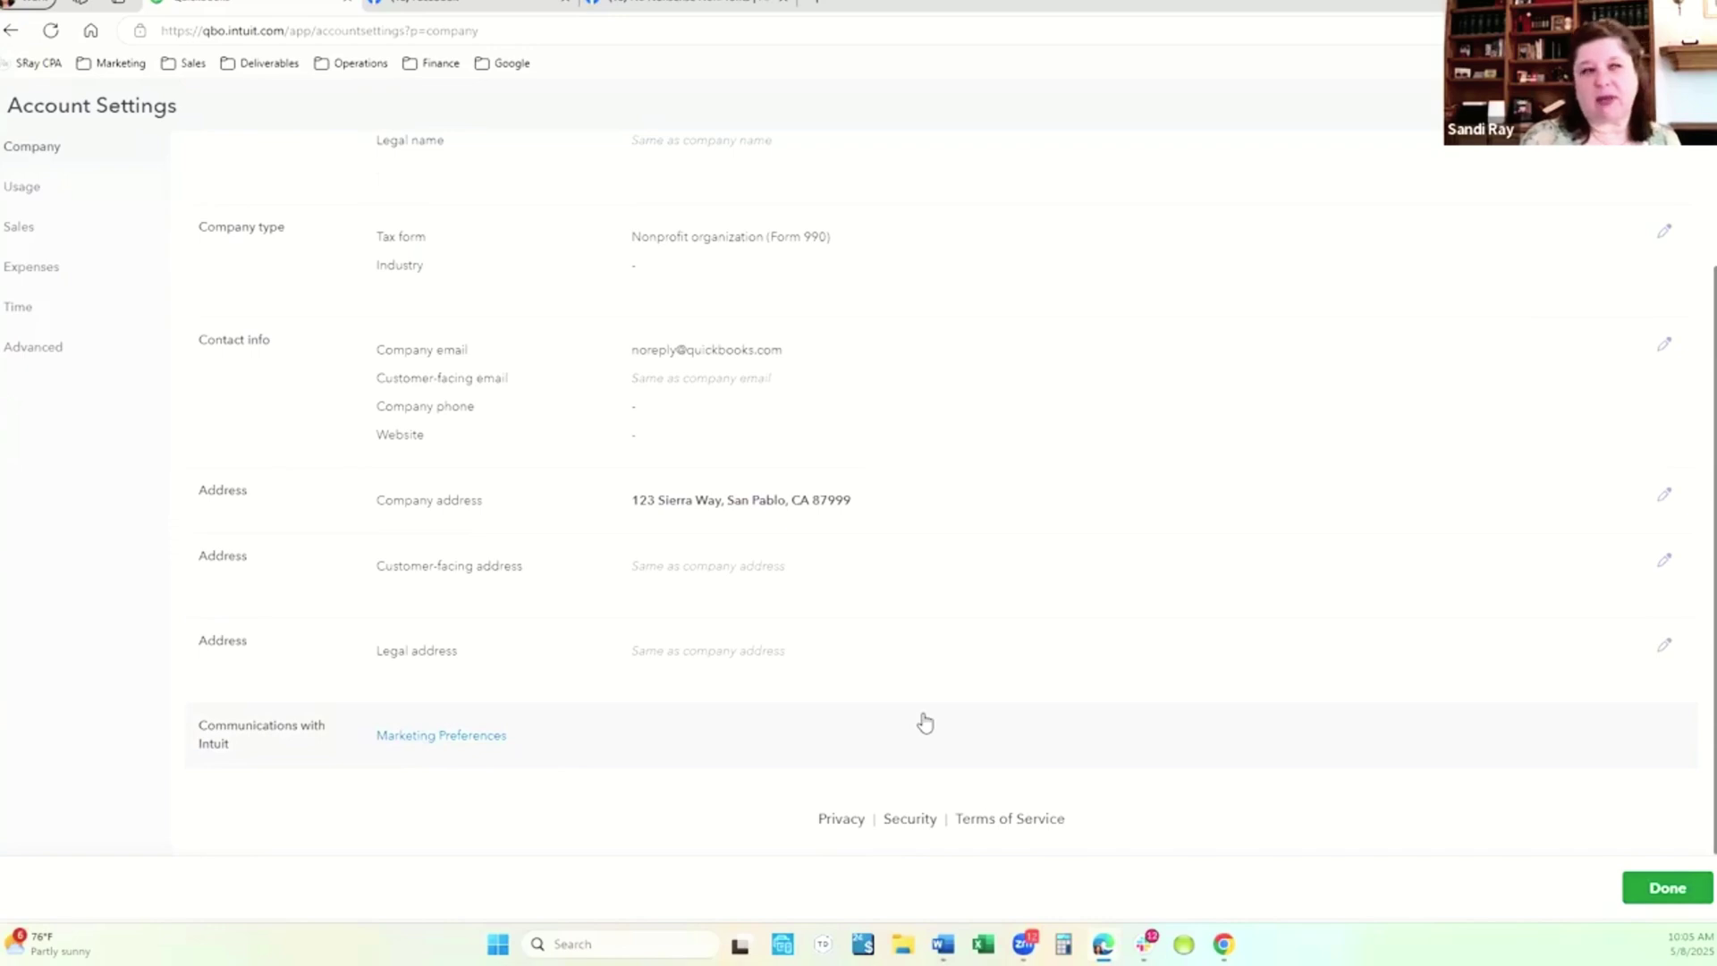
- Review the Usage limits, then switch to Sales settings showing Net 30 terms and Print later delivery
click(34, 198)
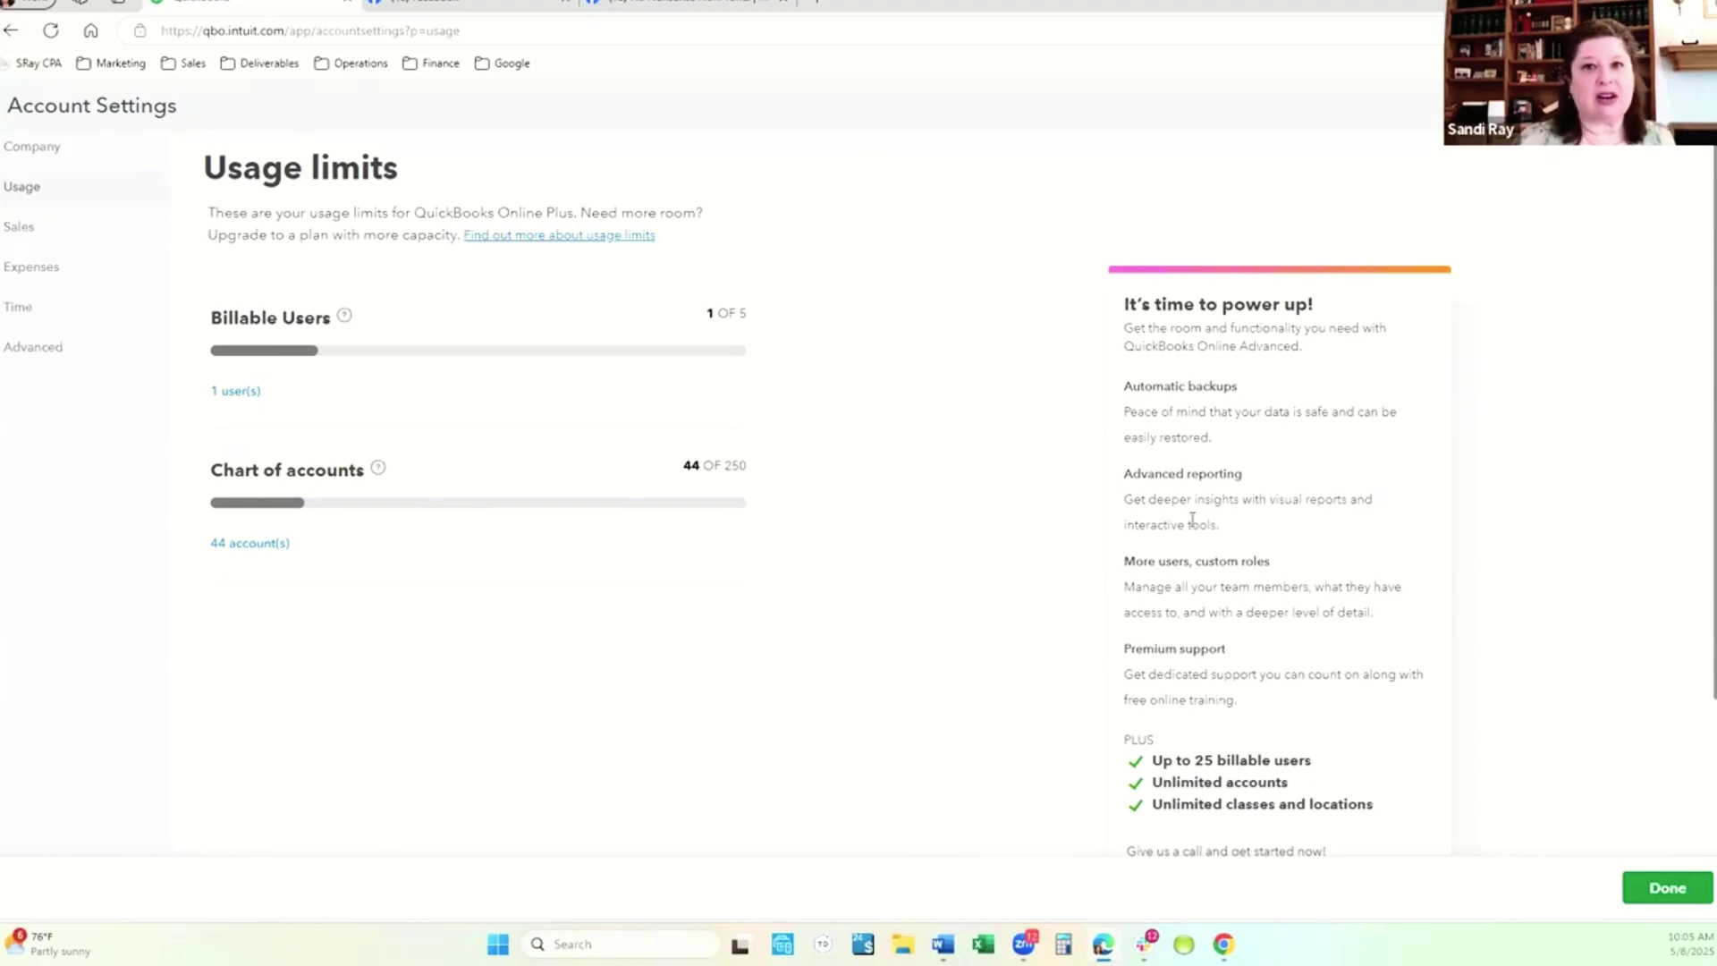
click(20, 229)
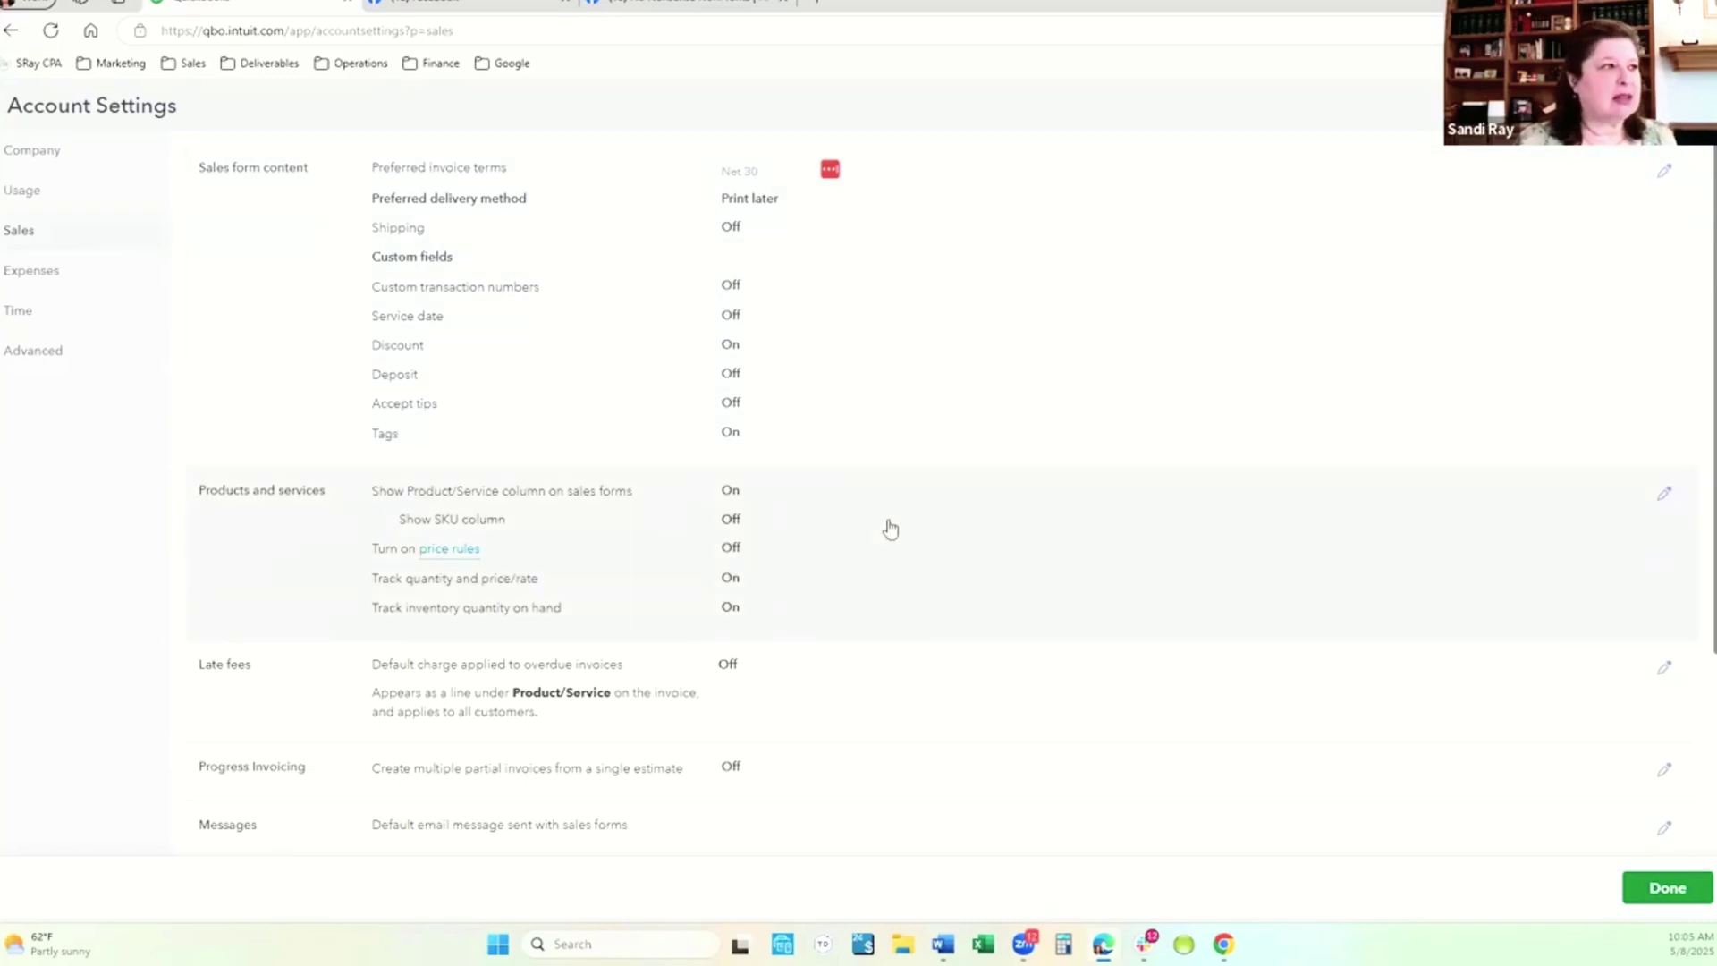
scroll(890, 529, down, 2)
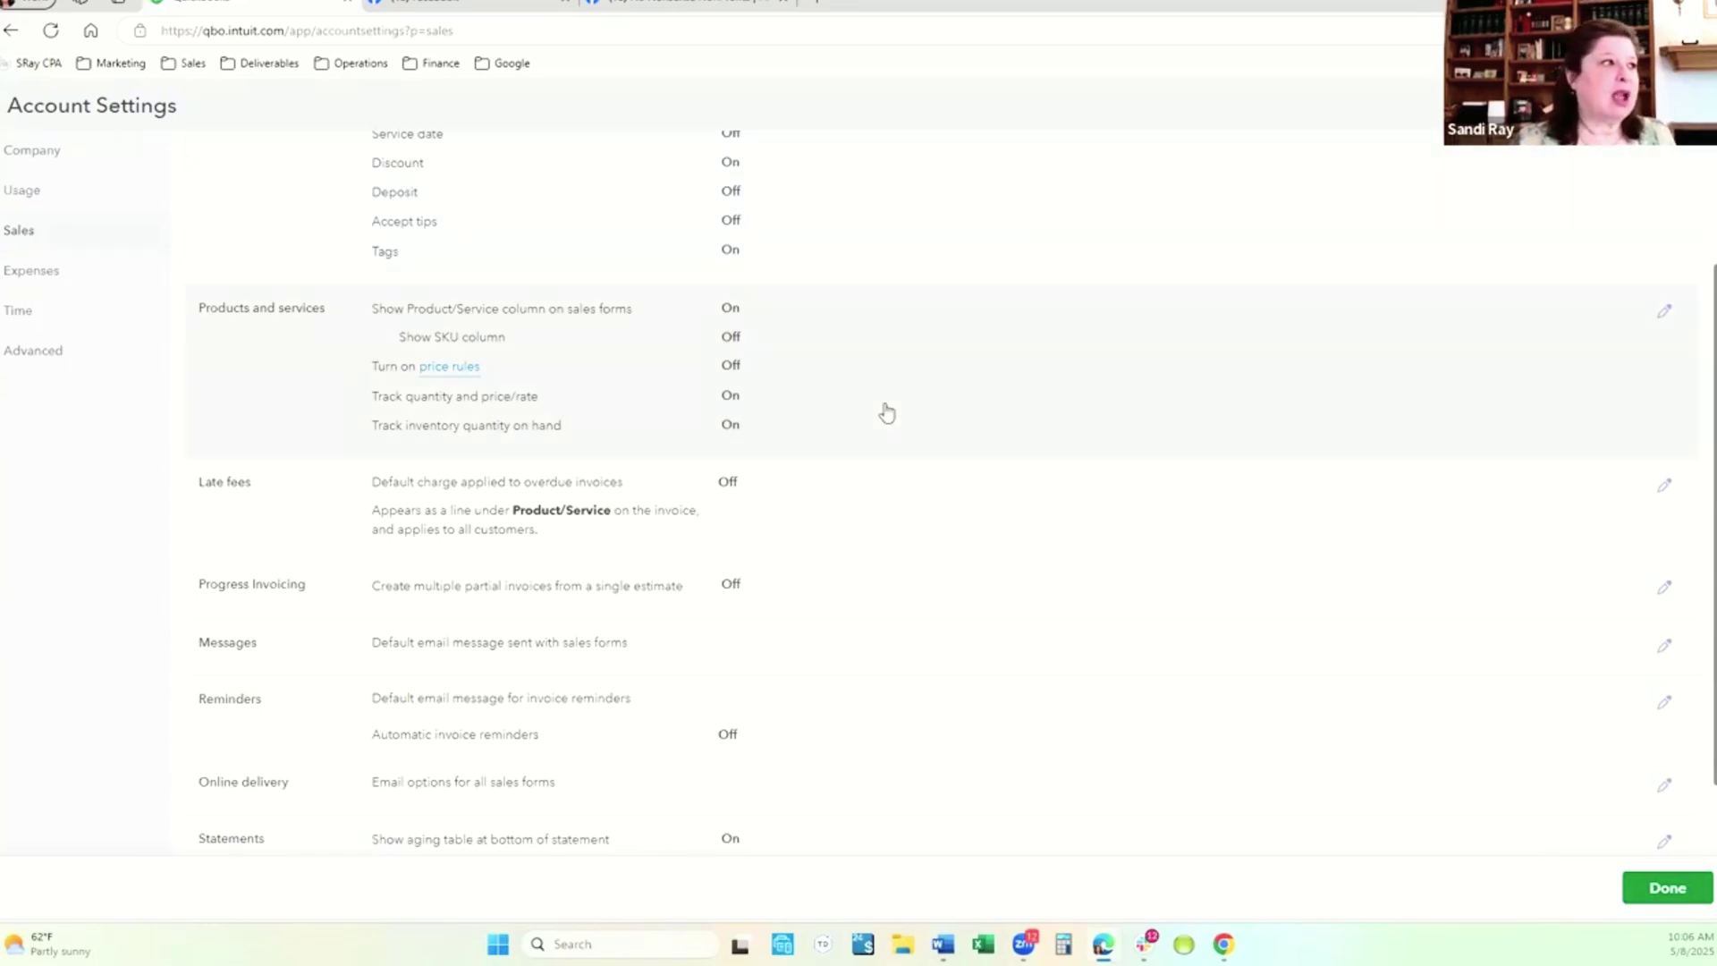
scroll(882, 411, down, 1)
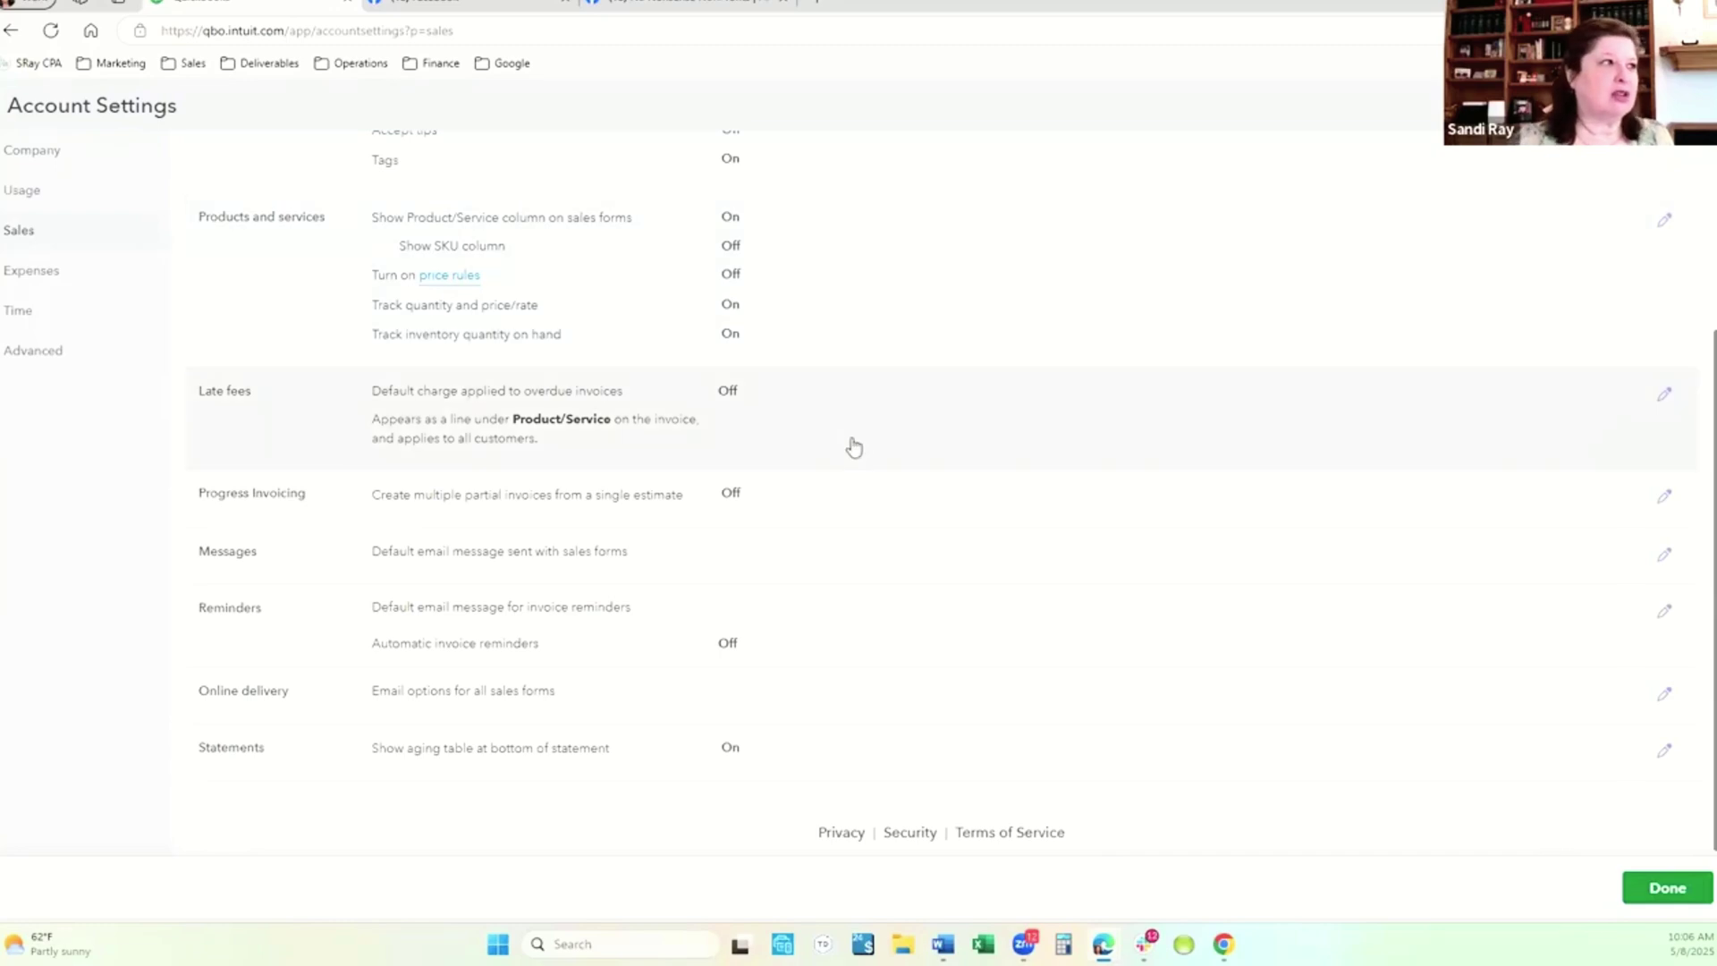
scroll(855, 452, down, 1)
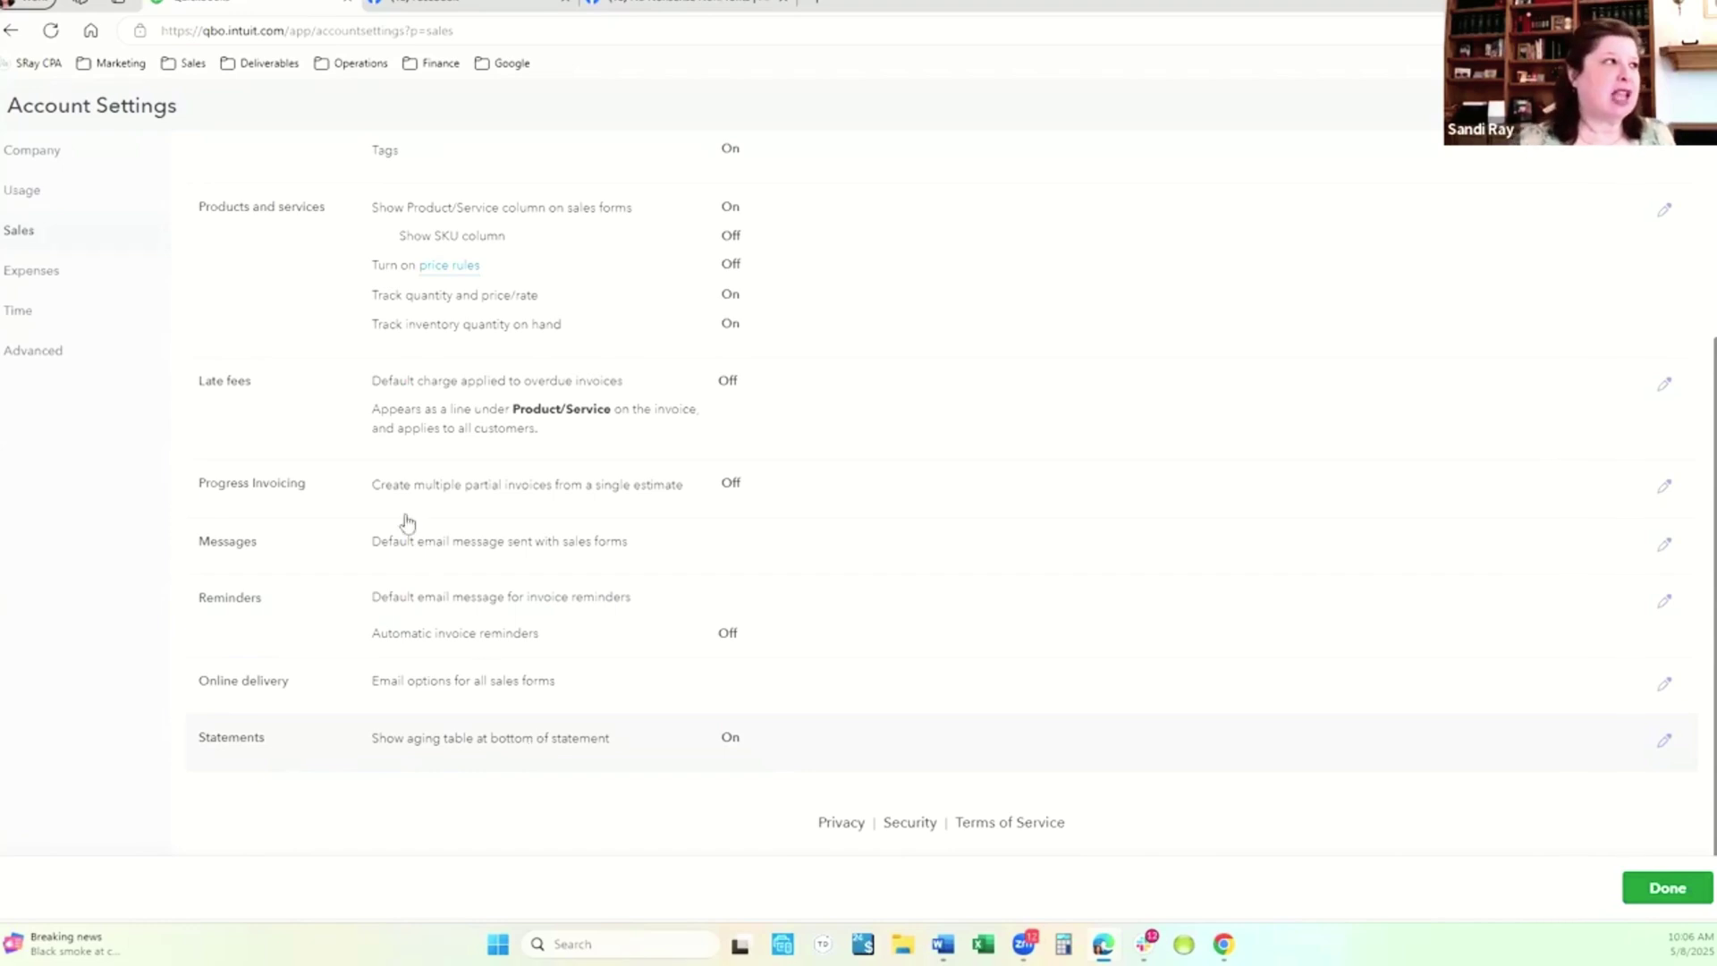
- Switch to the Expenses tab with bills, purchase orders and billable expense options
click(56, 282)
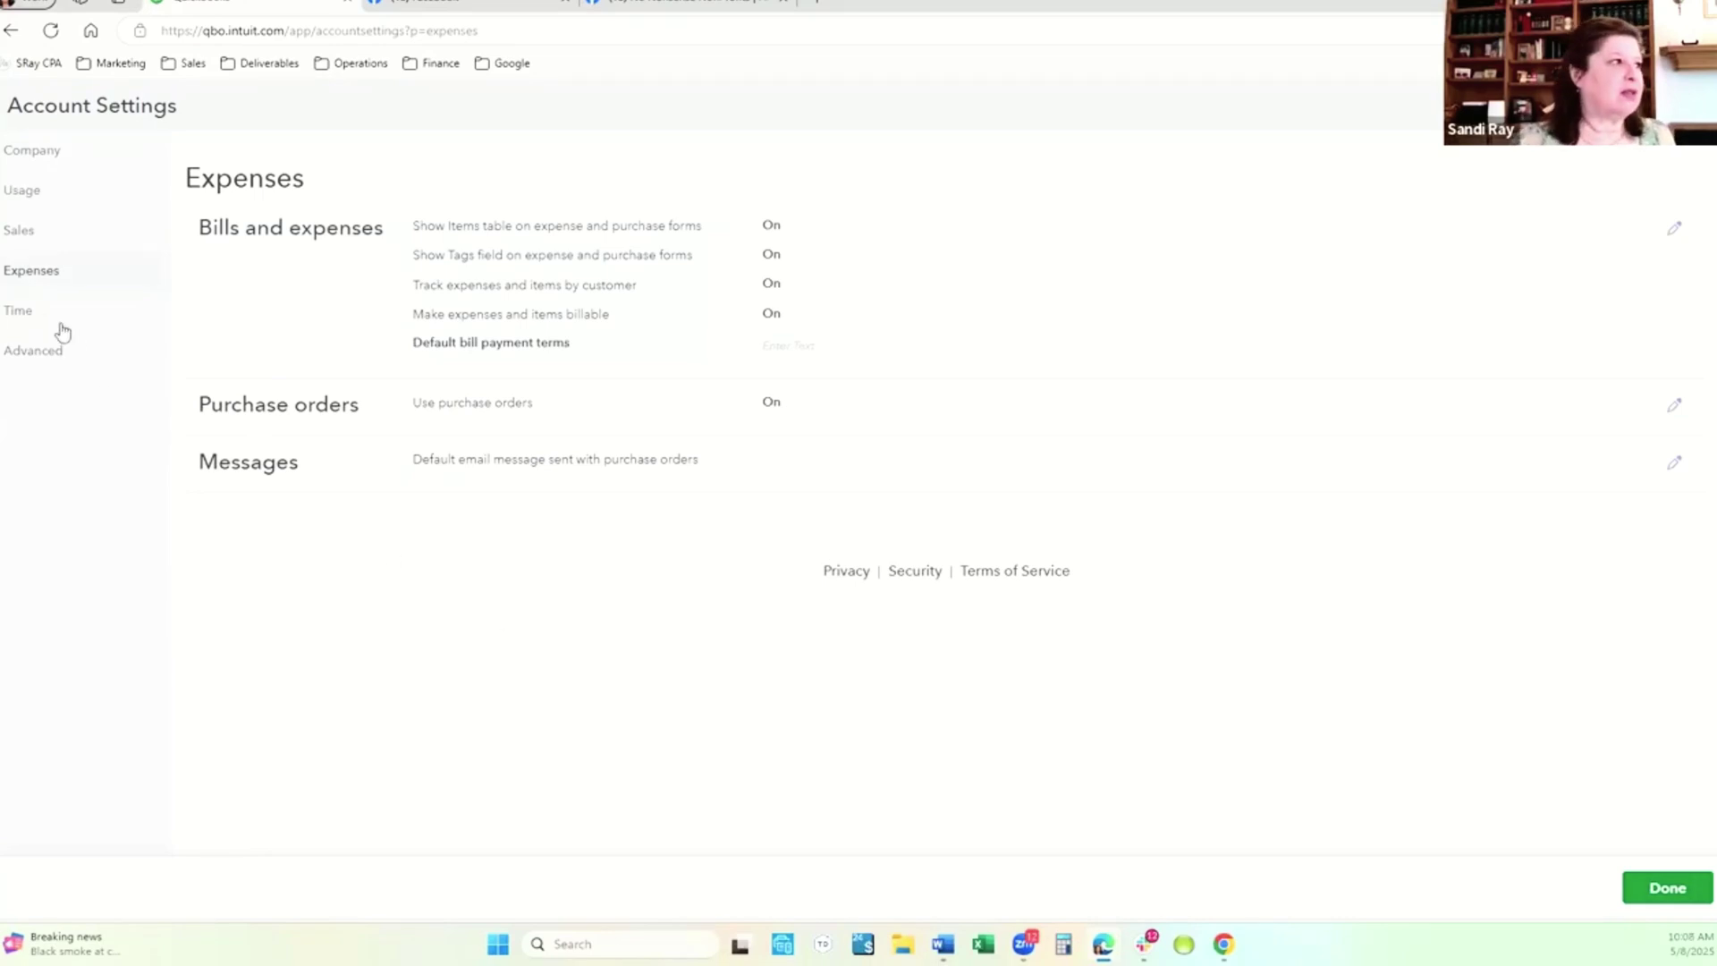
- Check the Time settings, then start editing the Accounting section under Advanced settings
click(19, 311)
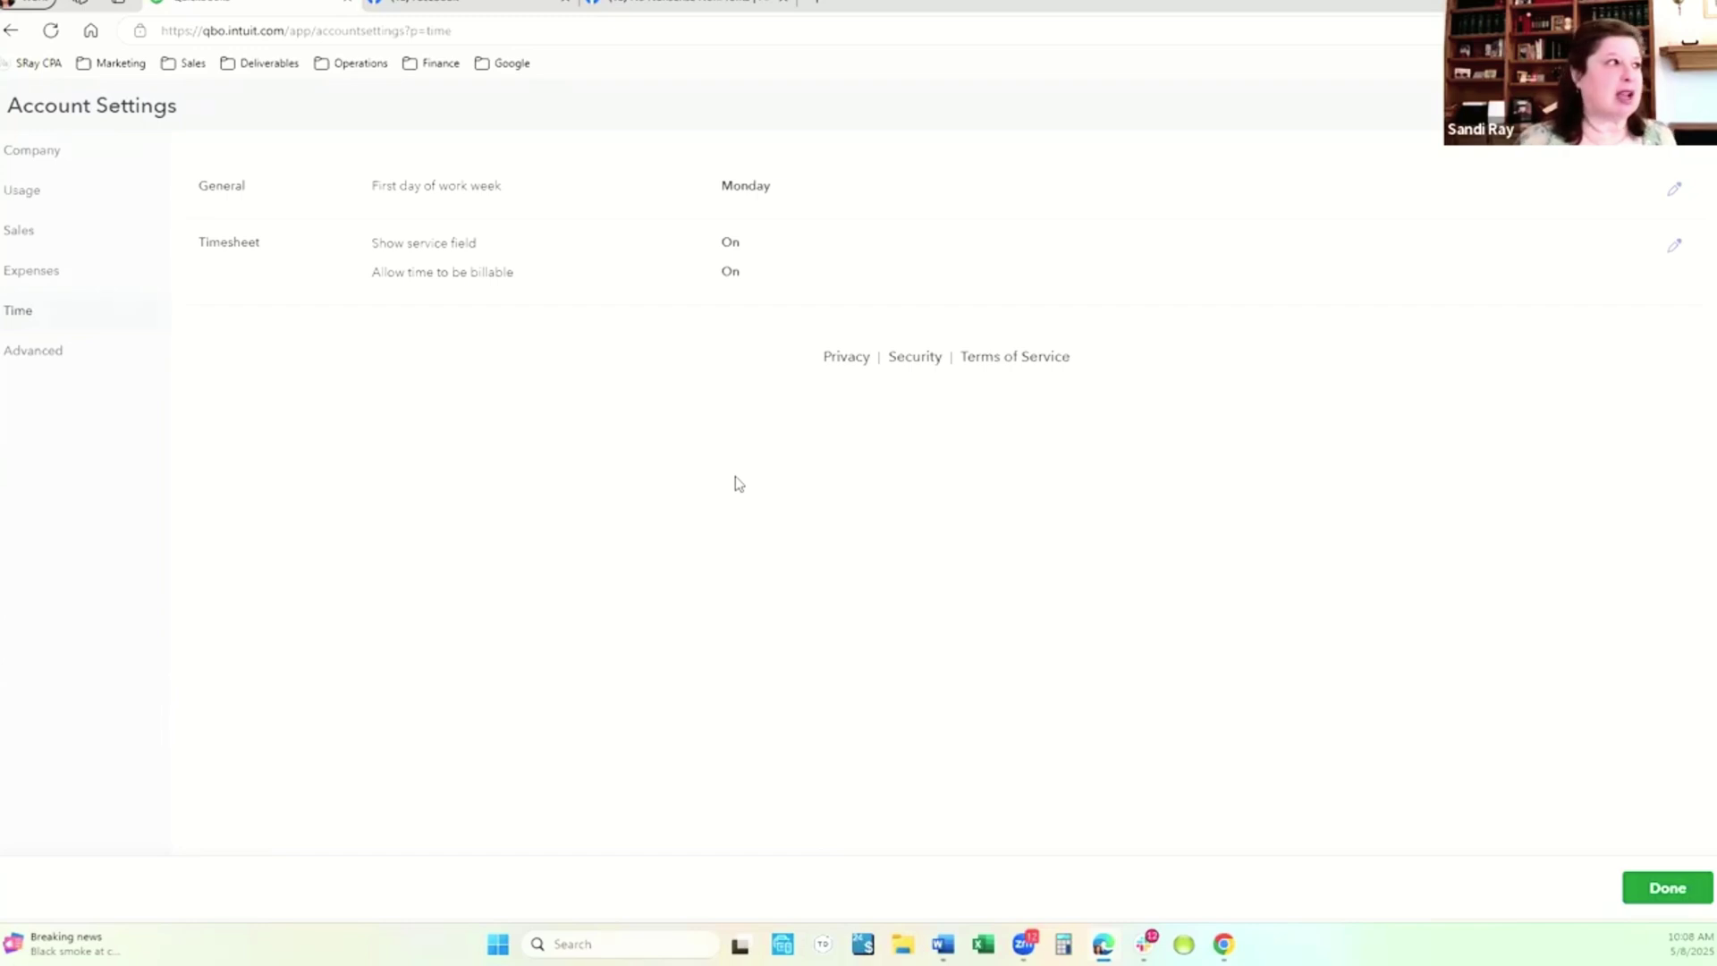
click(54, 358)
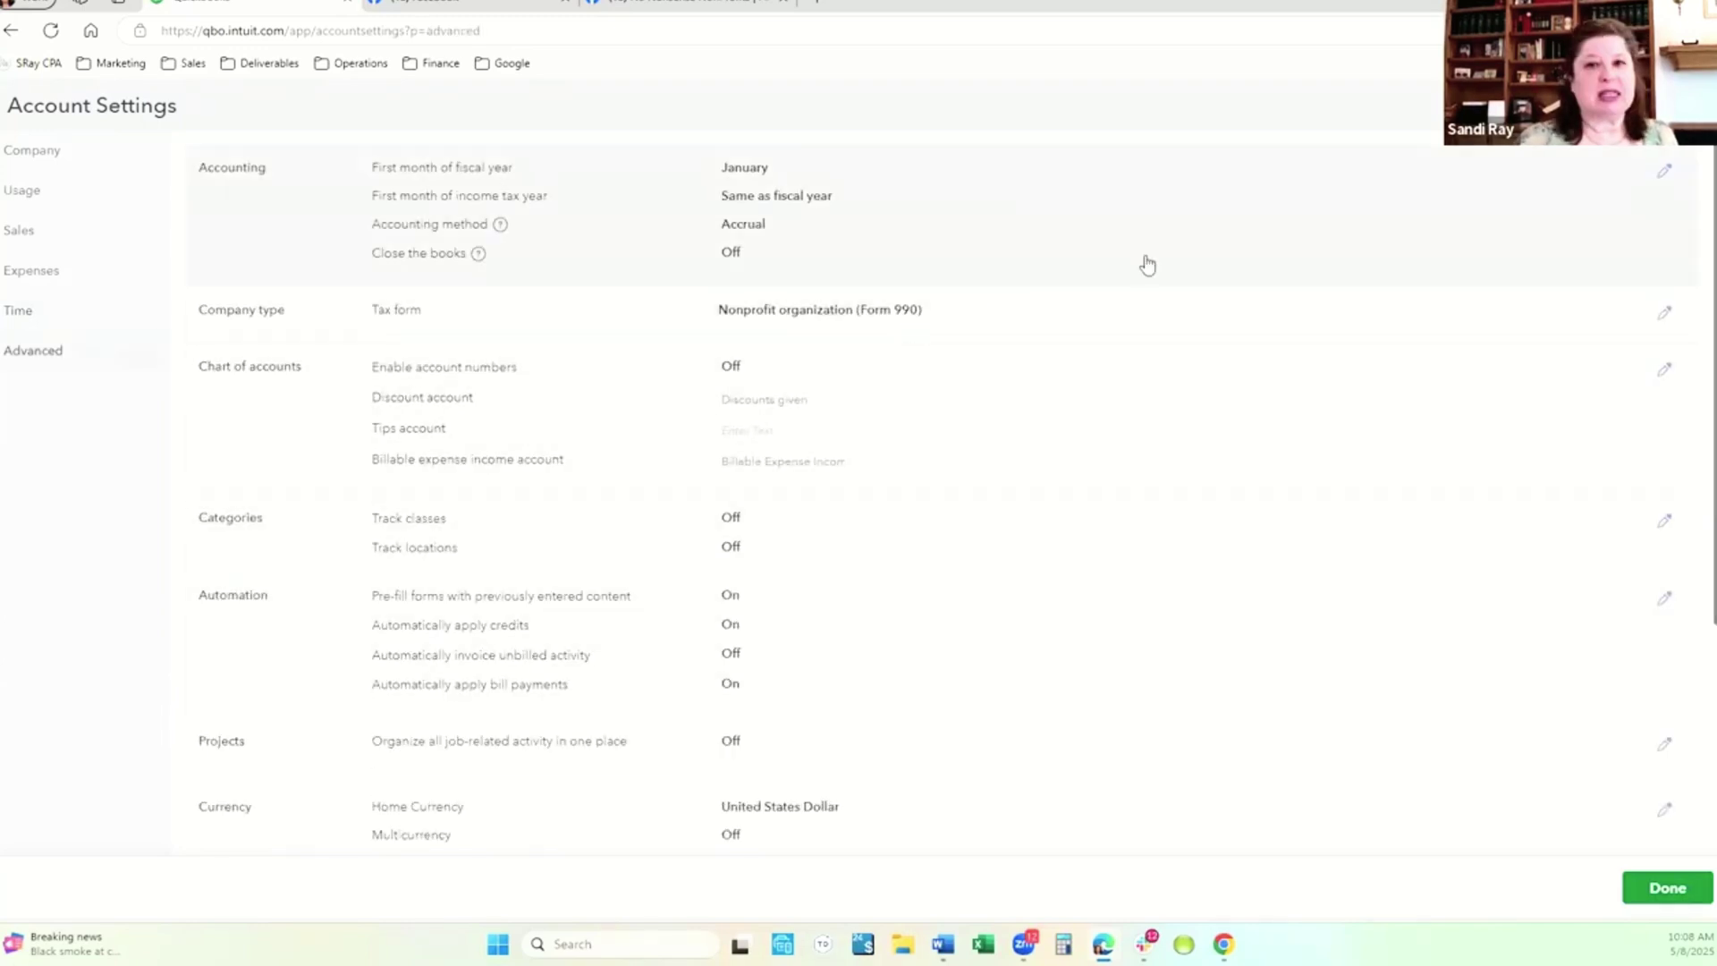
click(1667, 173)
click(739, 284)
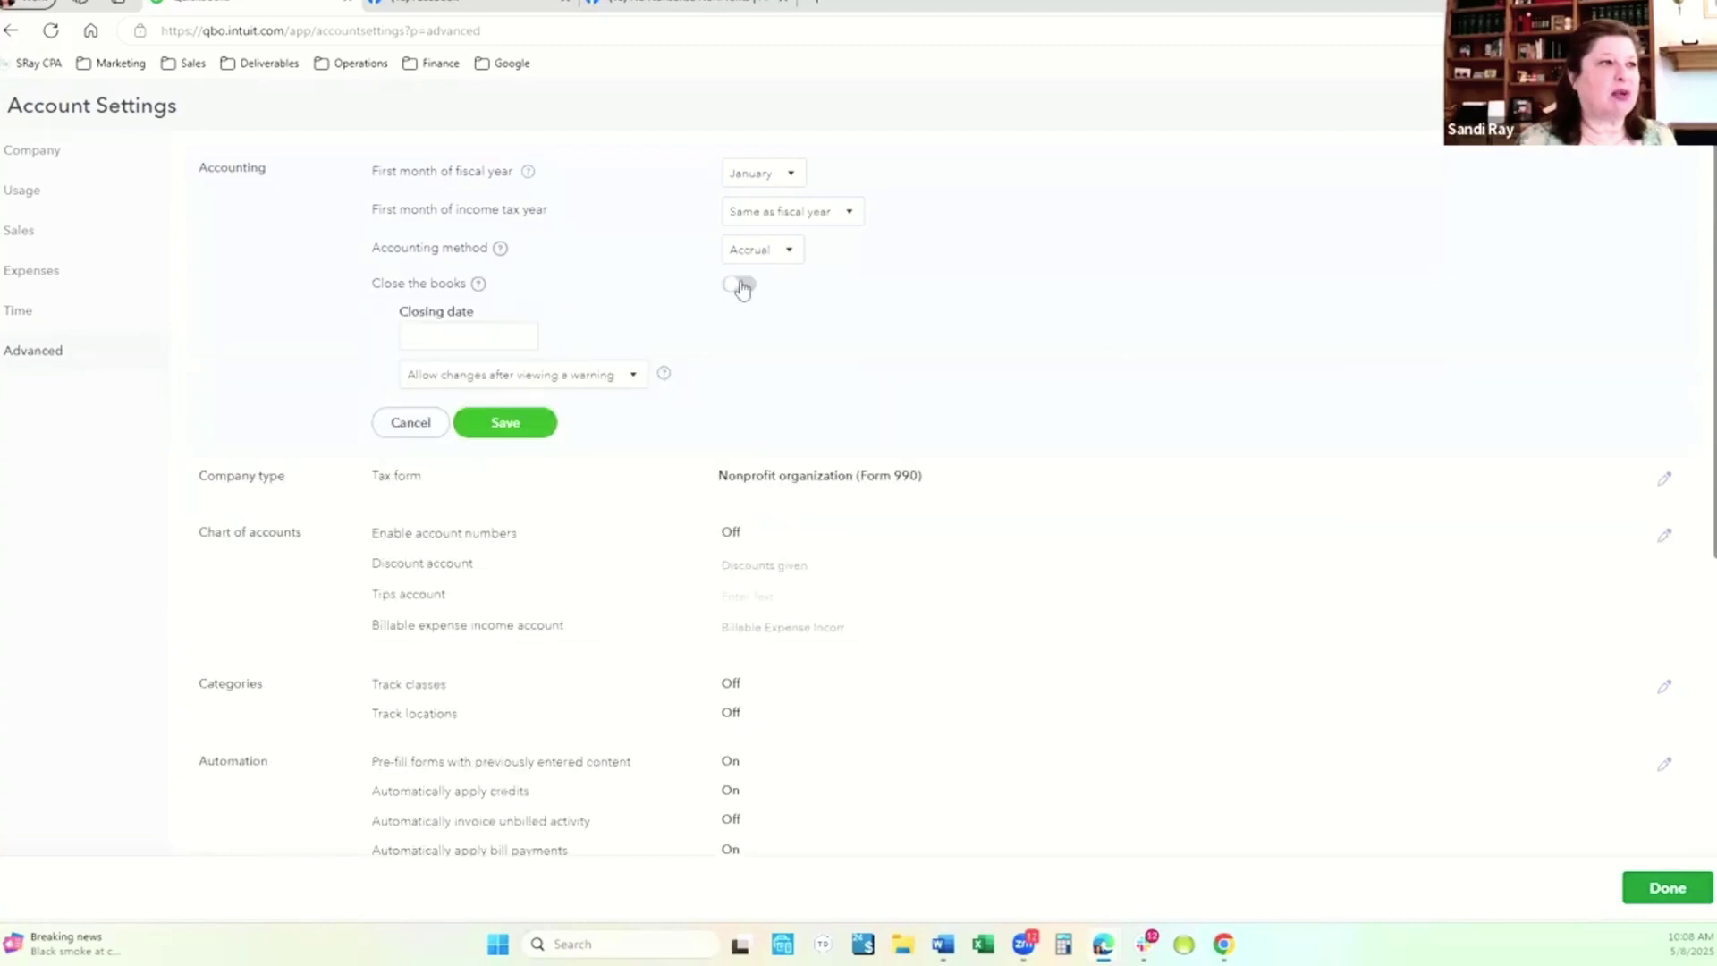
click(523, 338)
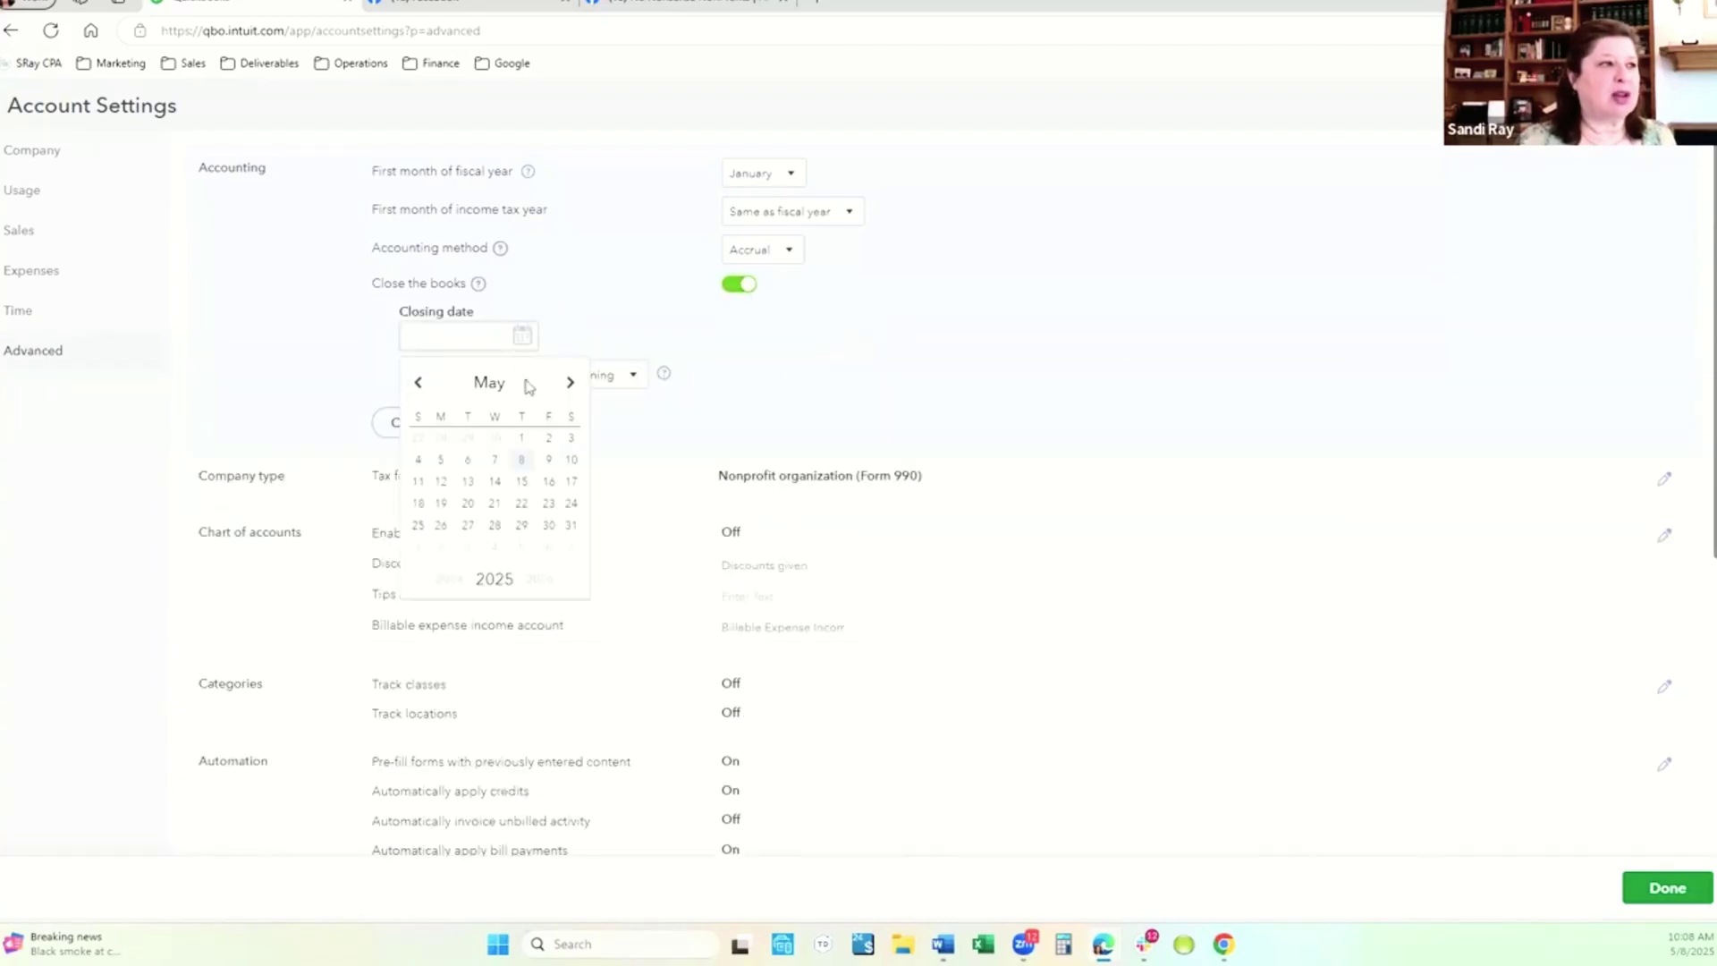
click(497, 438)
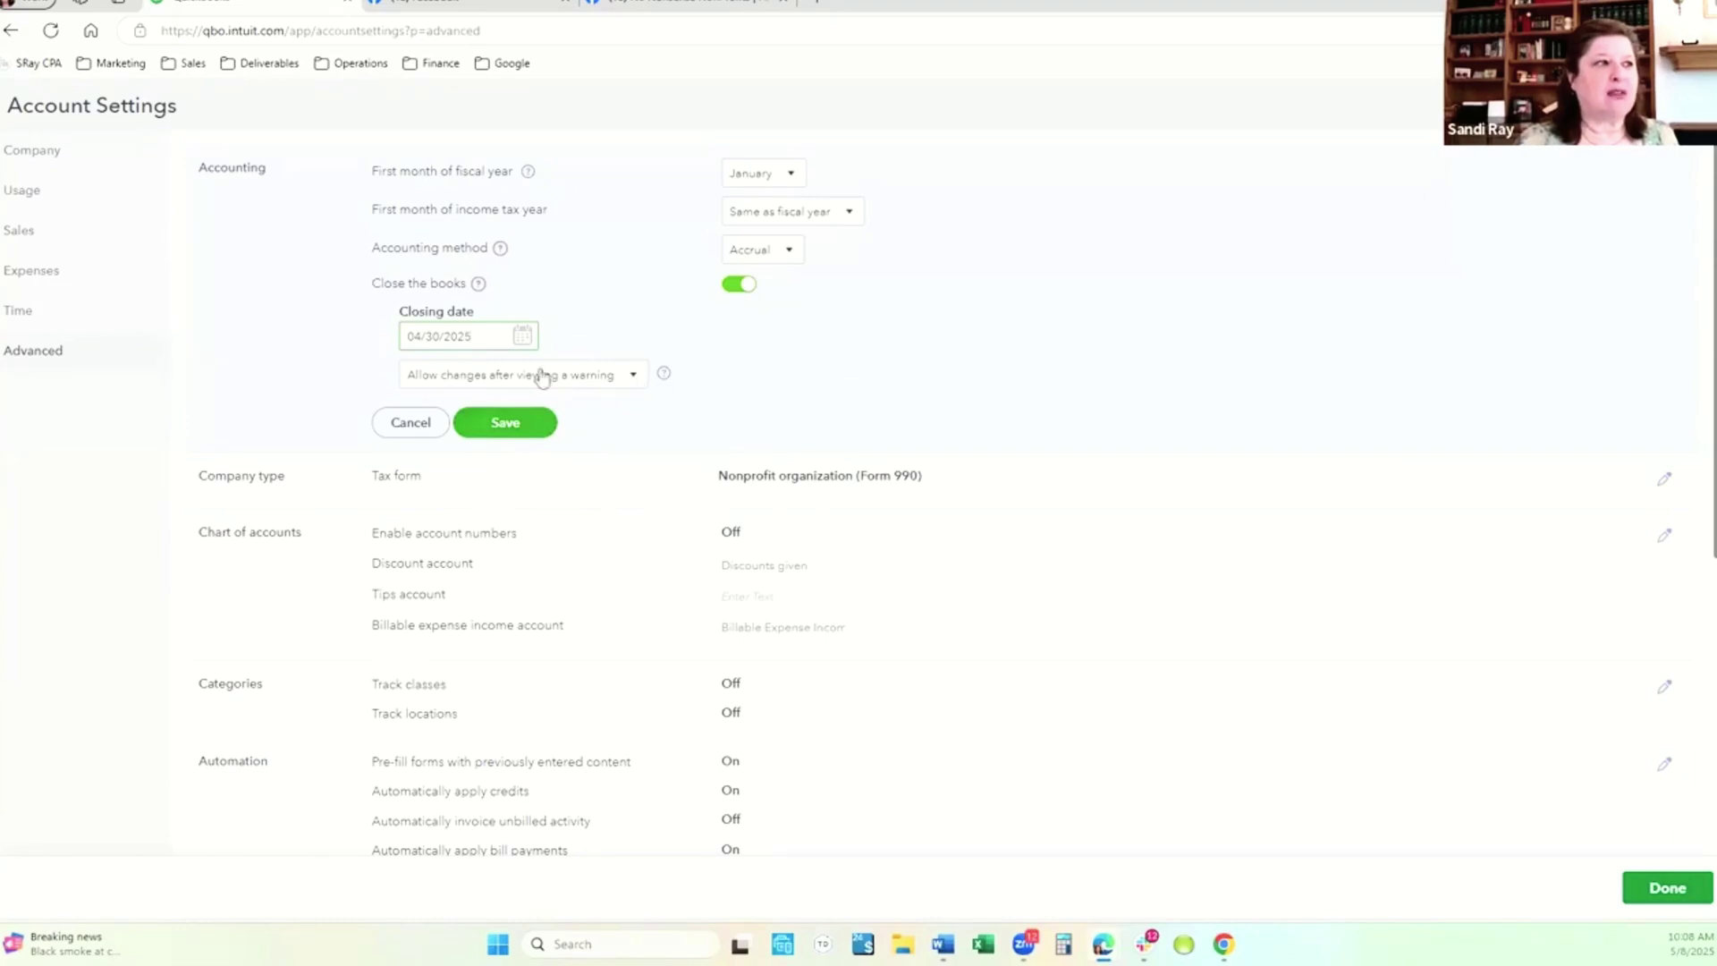
click(632, 376)
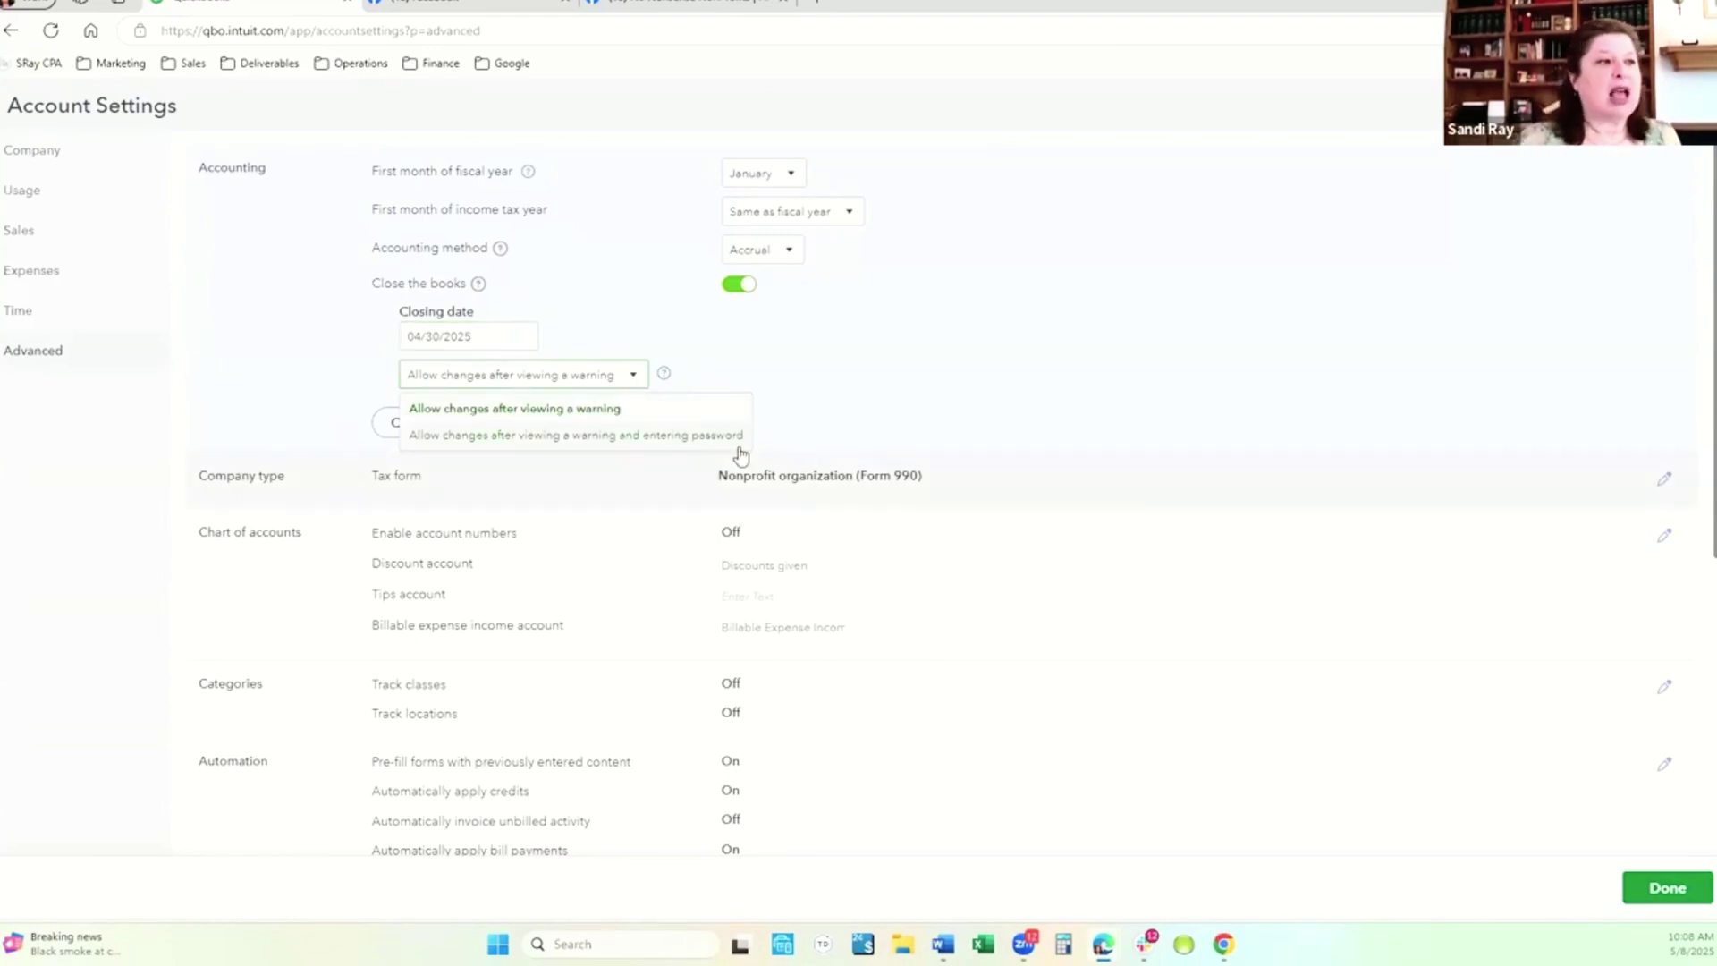
click(905, 391)
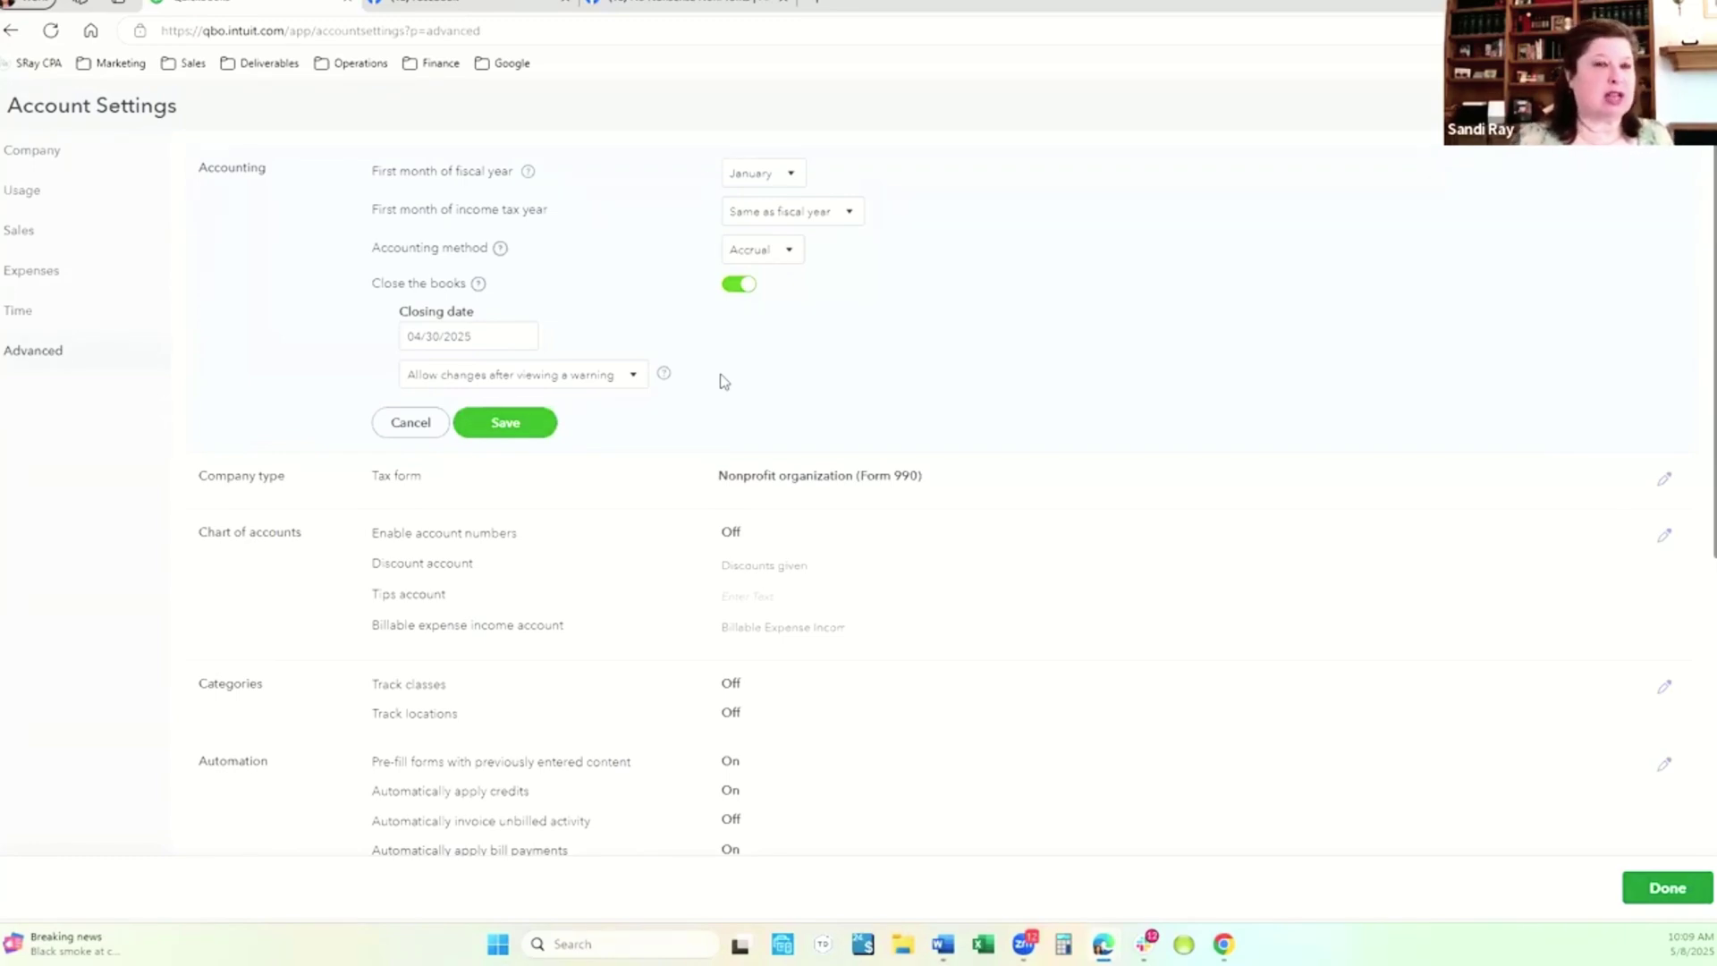
- Scroll through the Advanced settings down to Other preferences and back, then finish with Done
scroll(894, 564, down, 2)
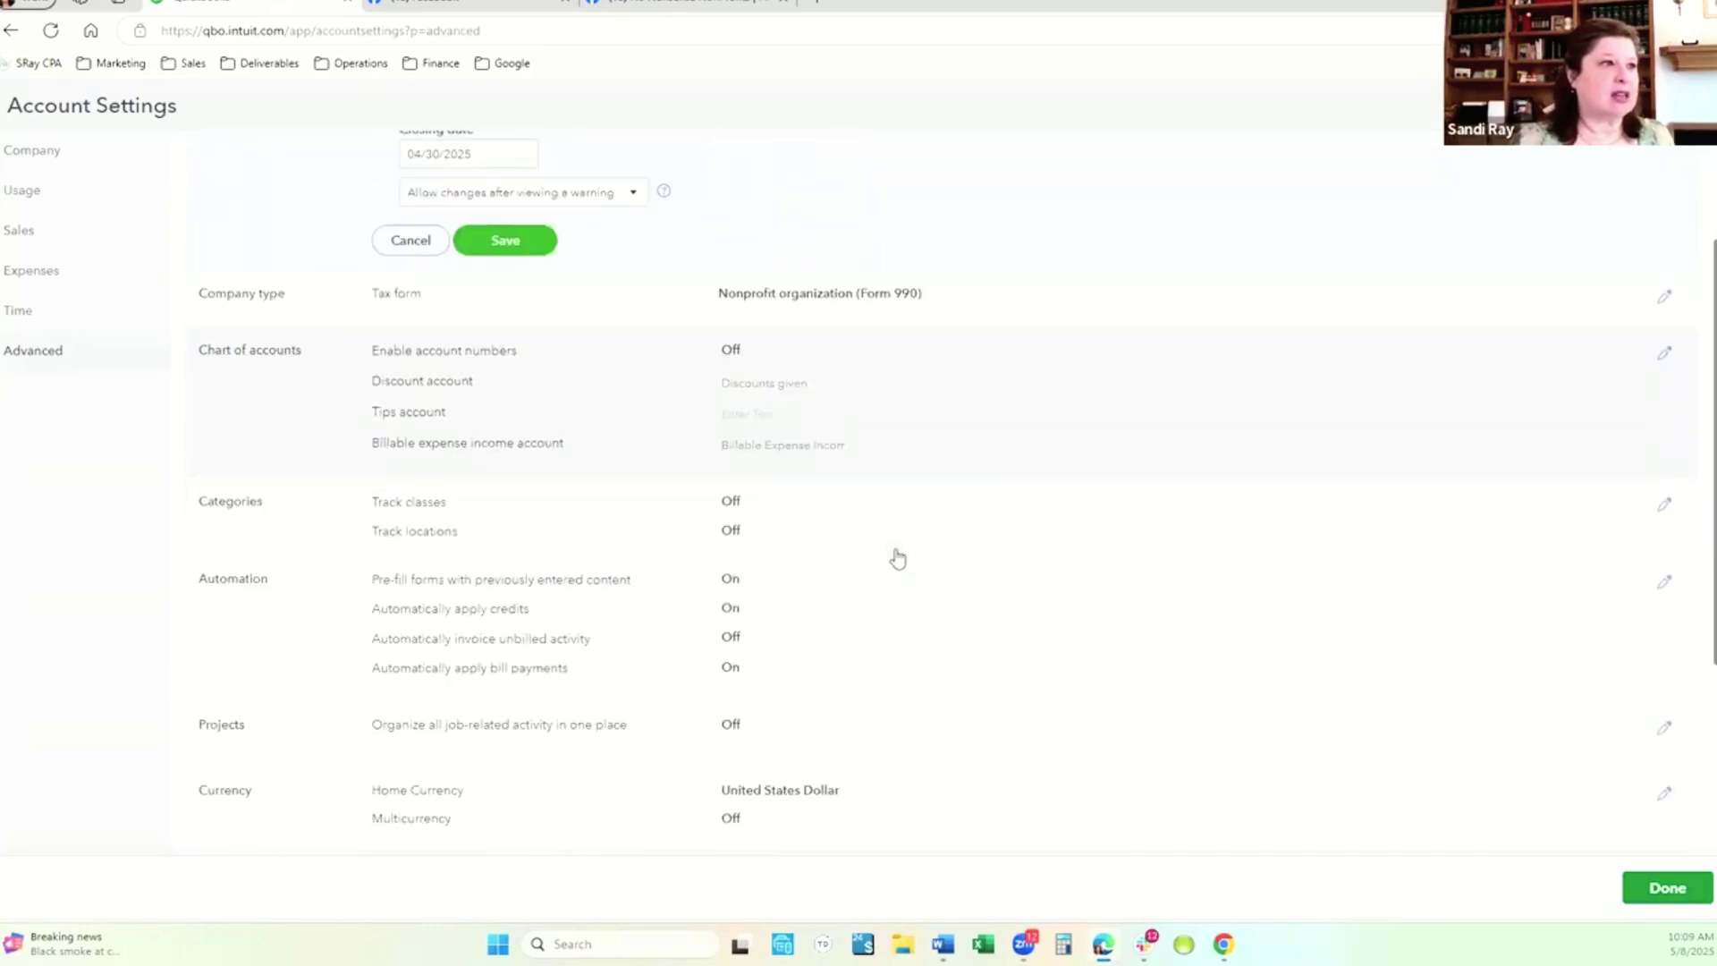
scroll(821, 406, down, 2)
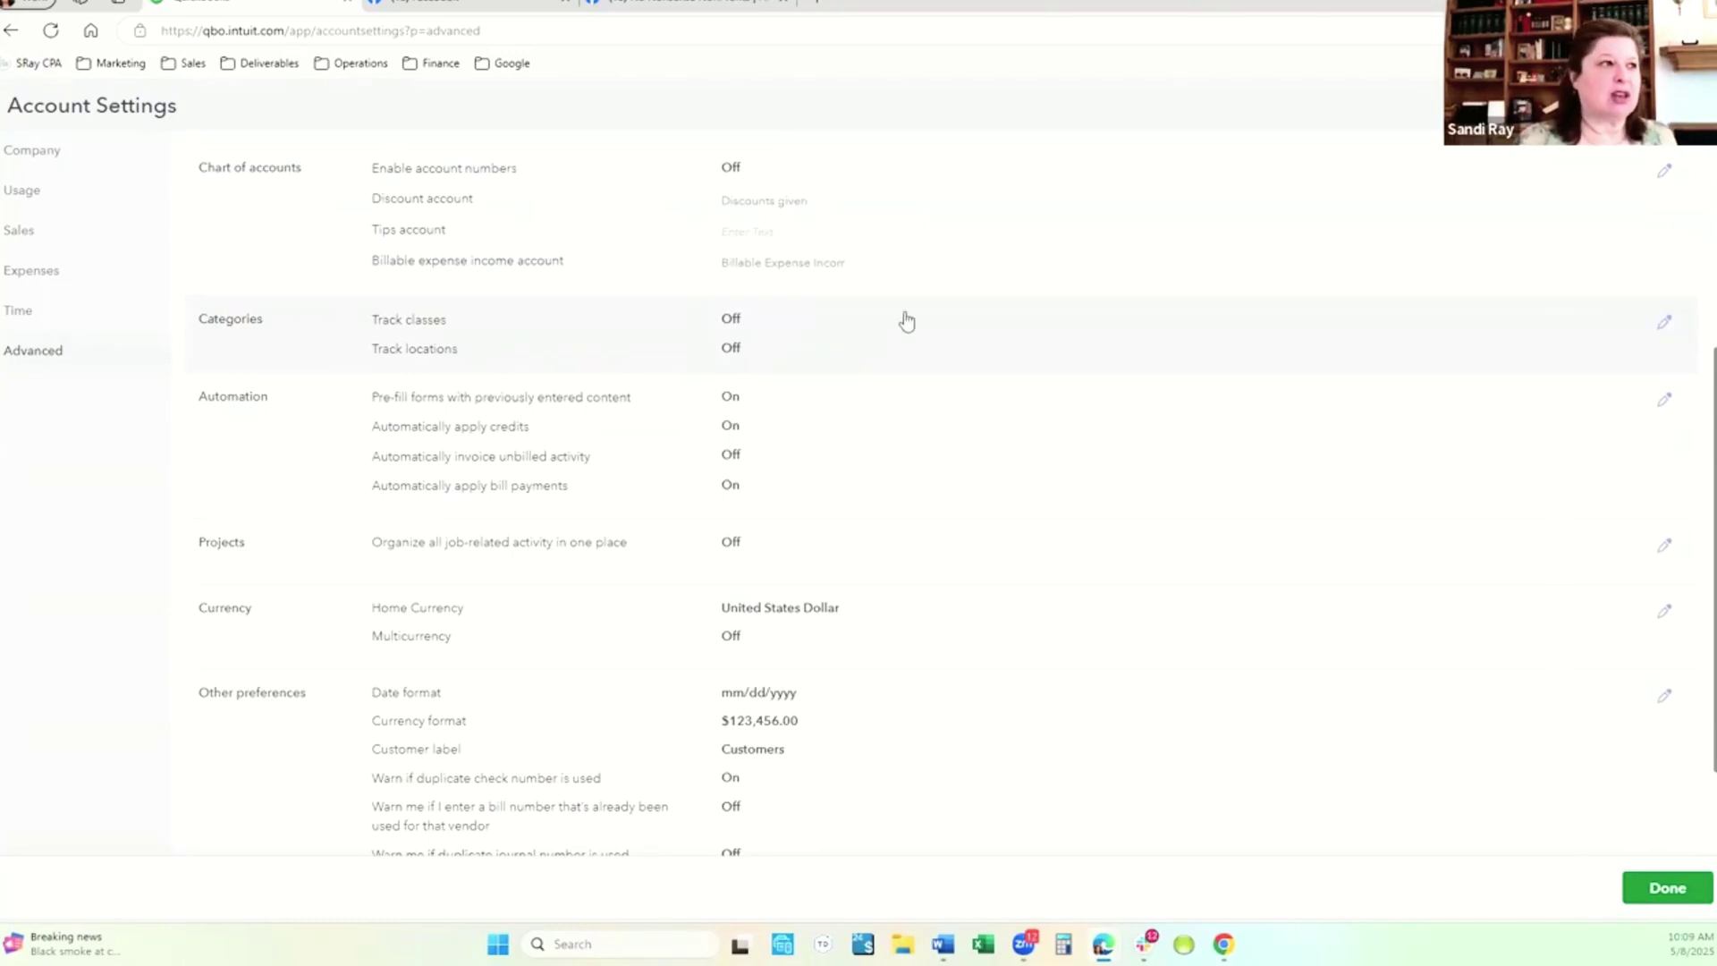
scroll(814, 481, down, 1)
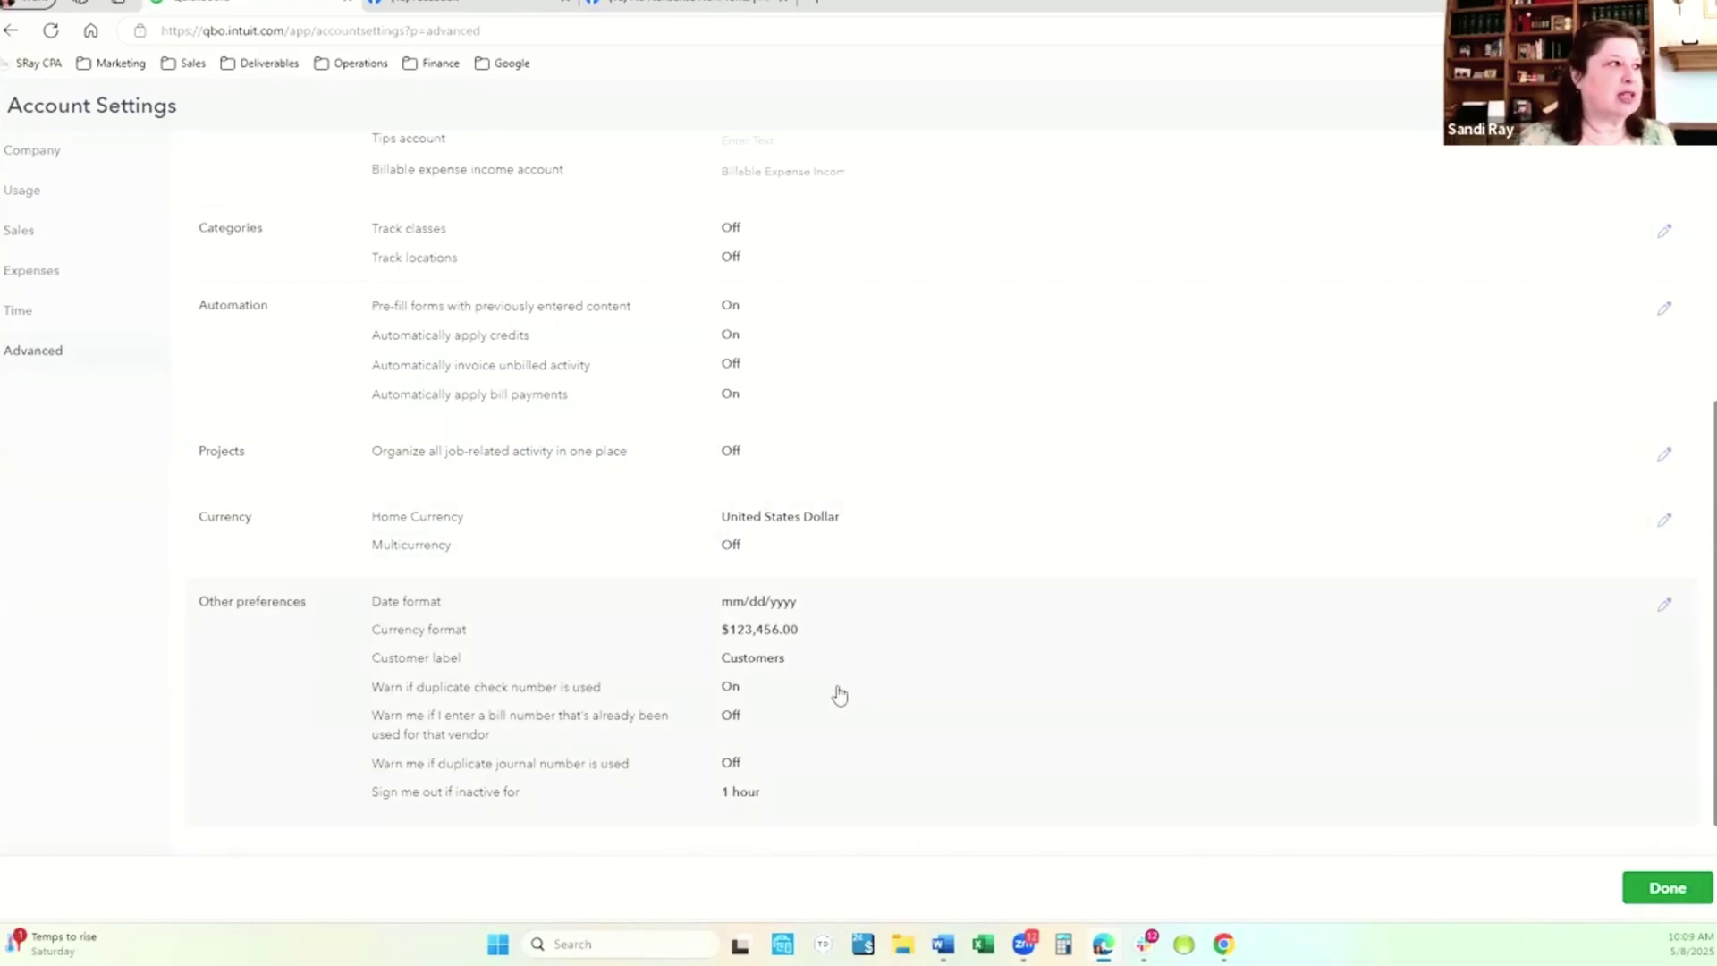
scroll(860, 695, down, 1)
scroll(1267, 155, up, 5)
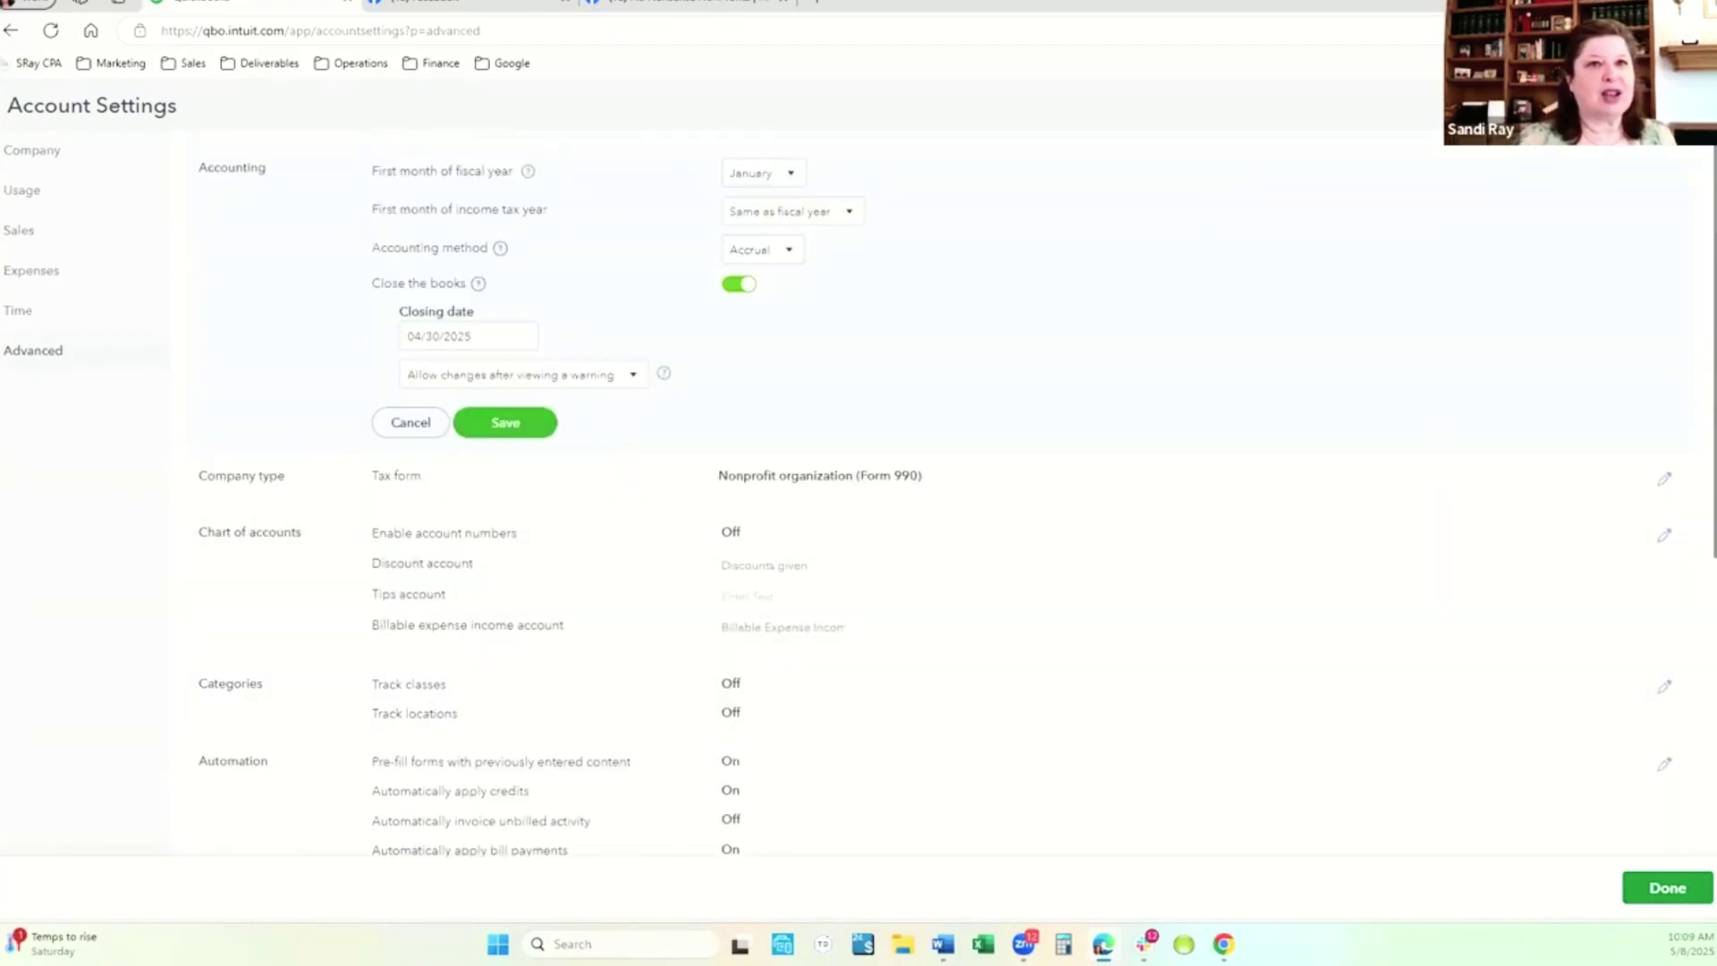
click(1043, 552)
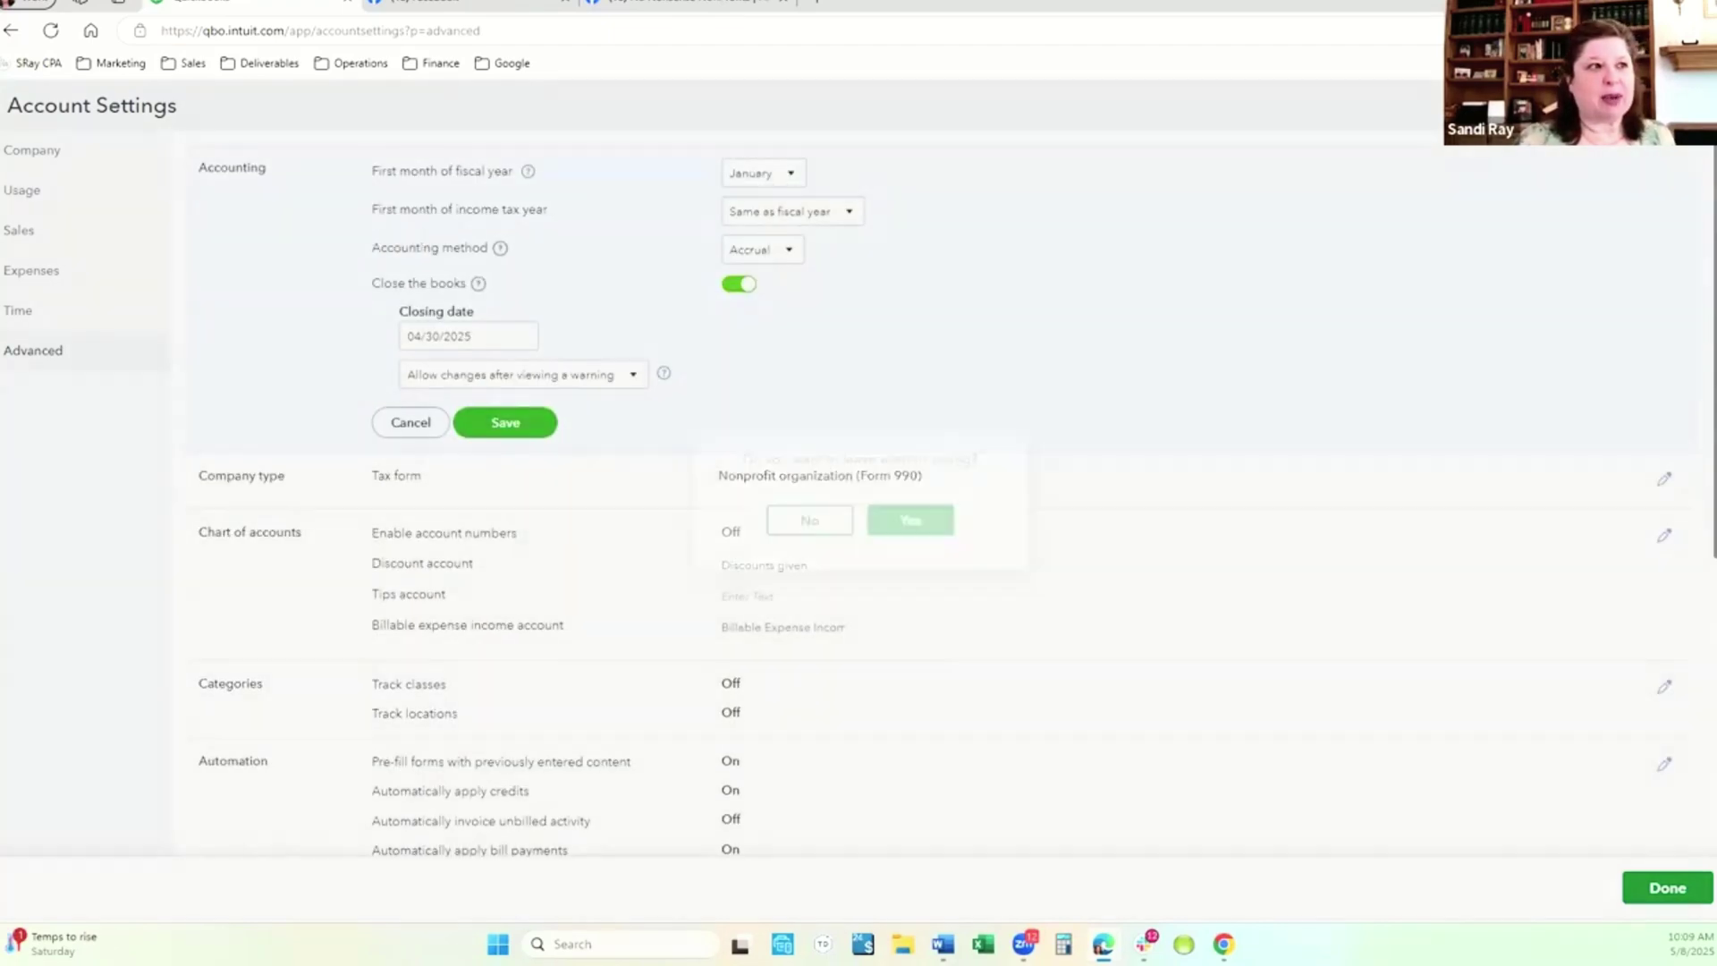
- Leave Account Settings without saving and open the Chart of accounts list from the gear menu
click(913, 523)
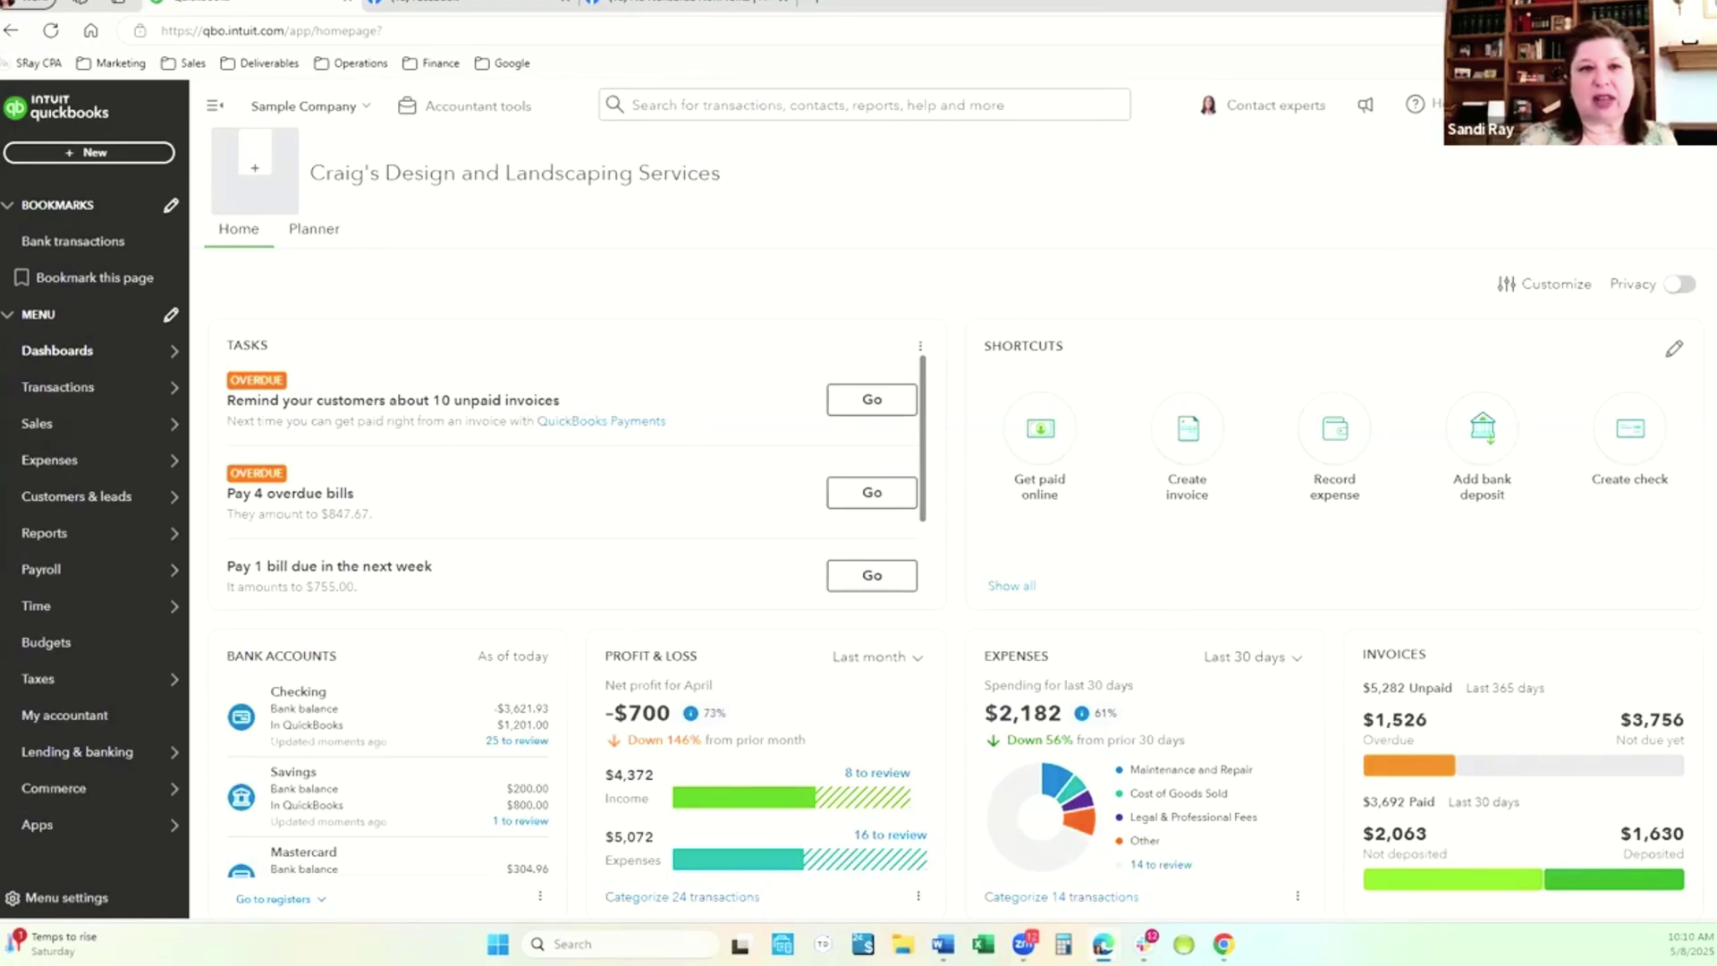
click(1534, 105)
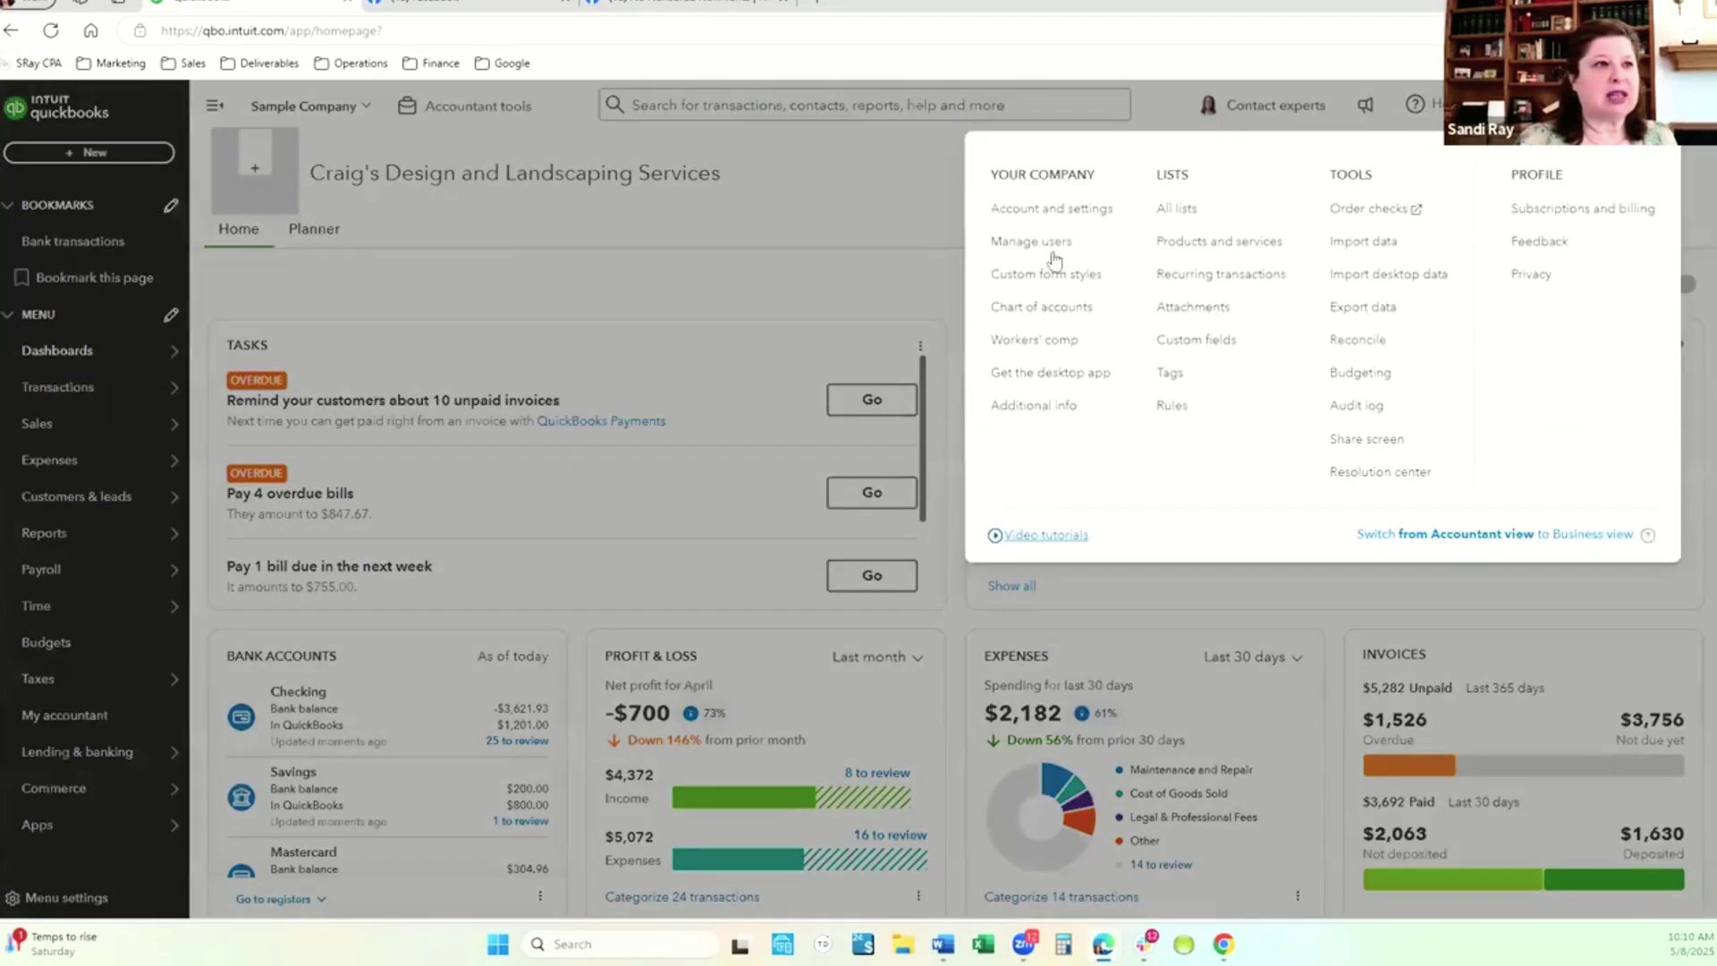
click(1008, 311)
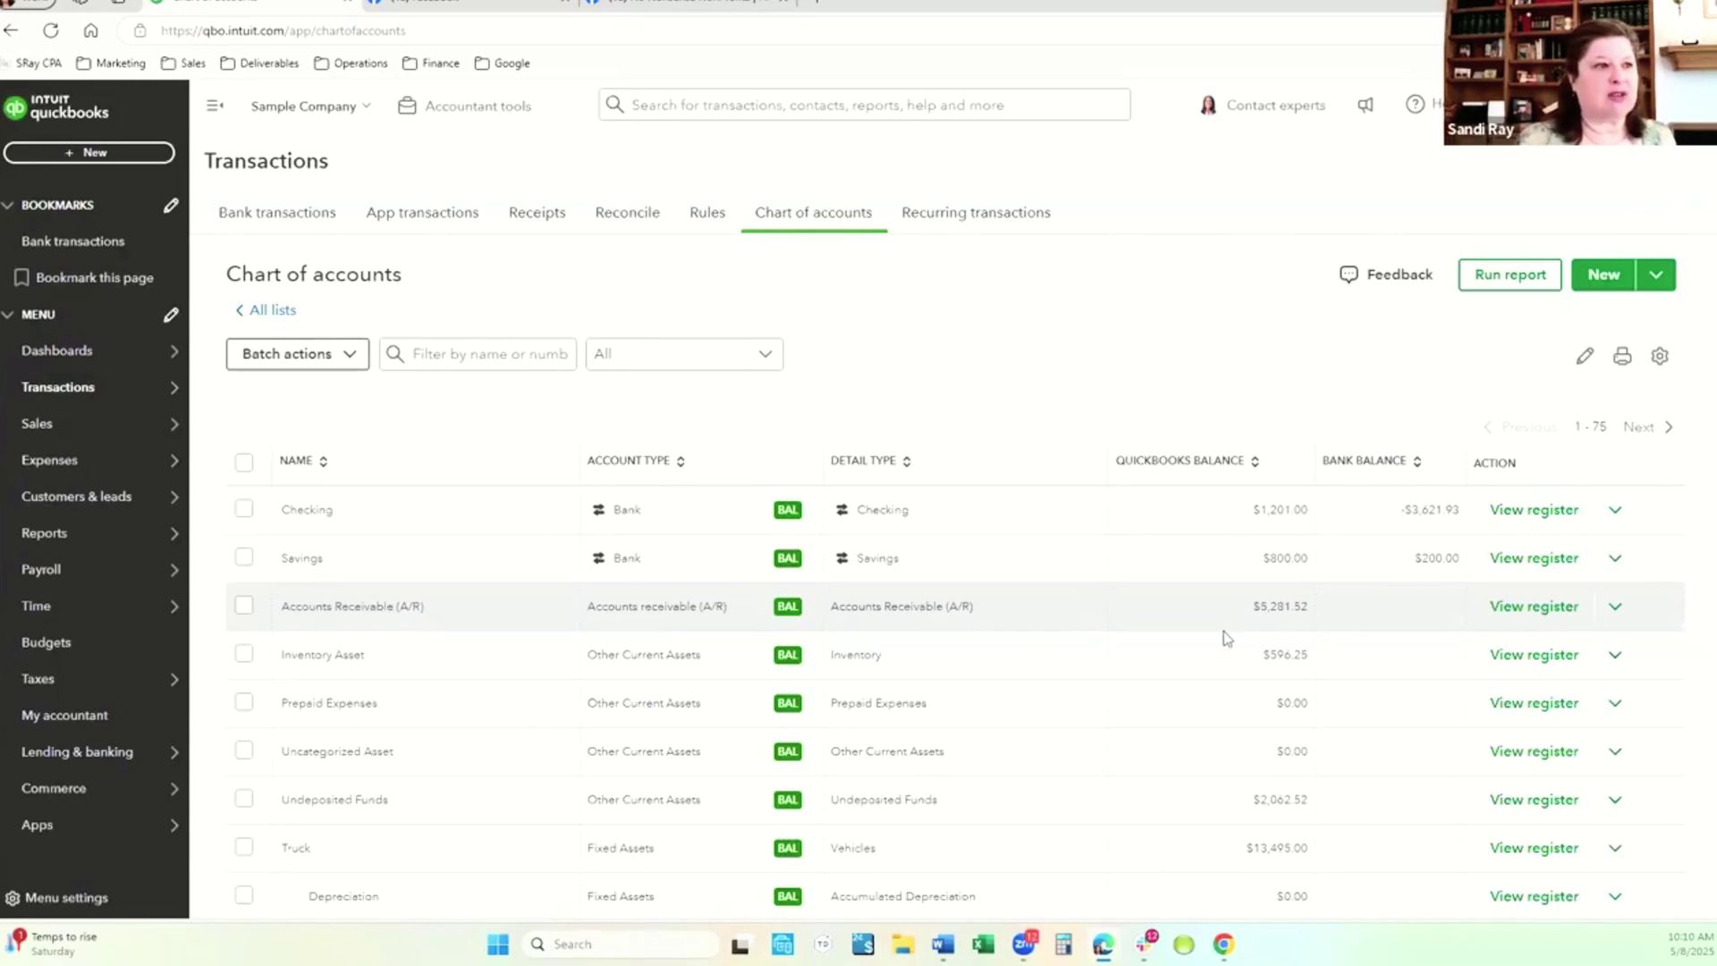
scroll(1222, 635, down, 3)
scroll(1142, 707, down, 10)
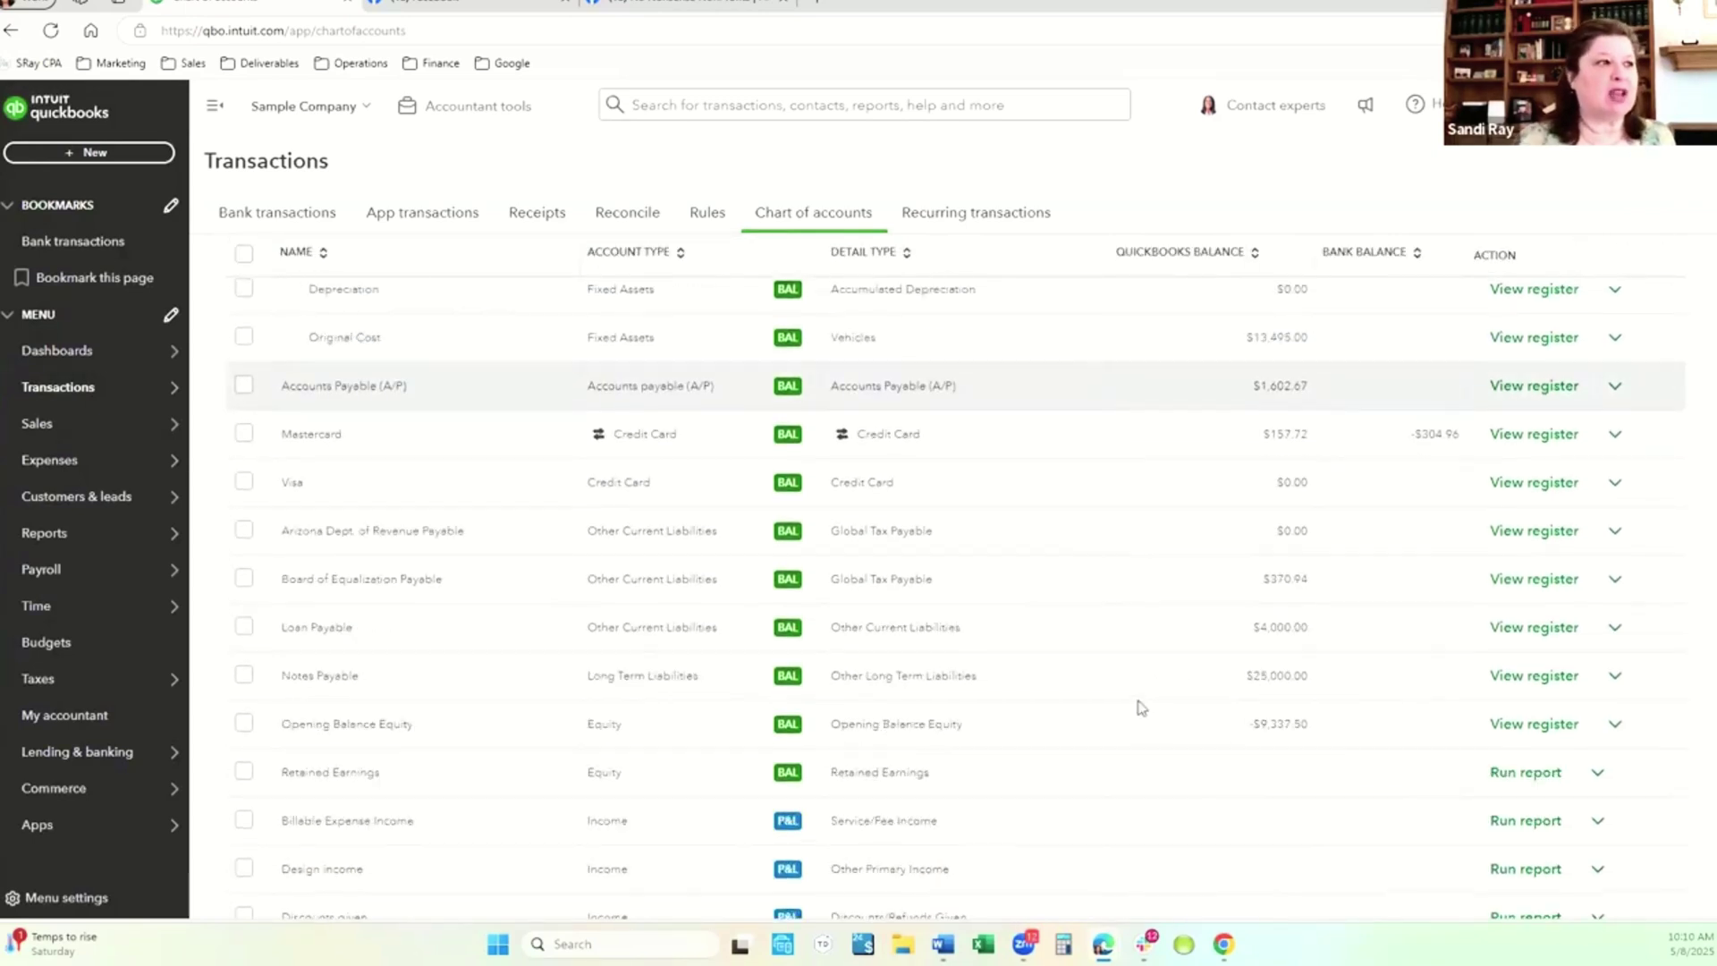
scroll(1141, 707, down, 4)
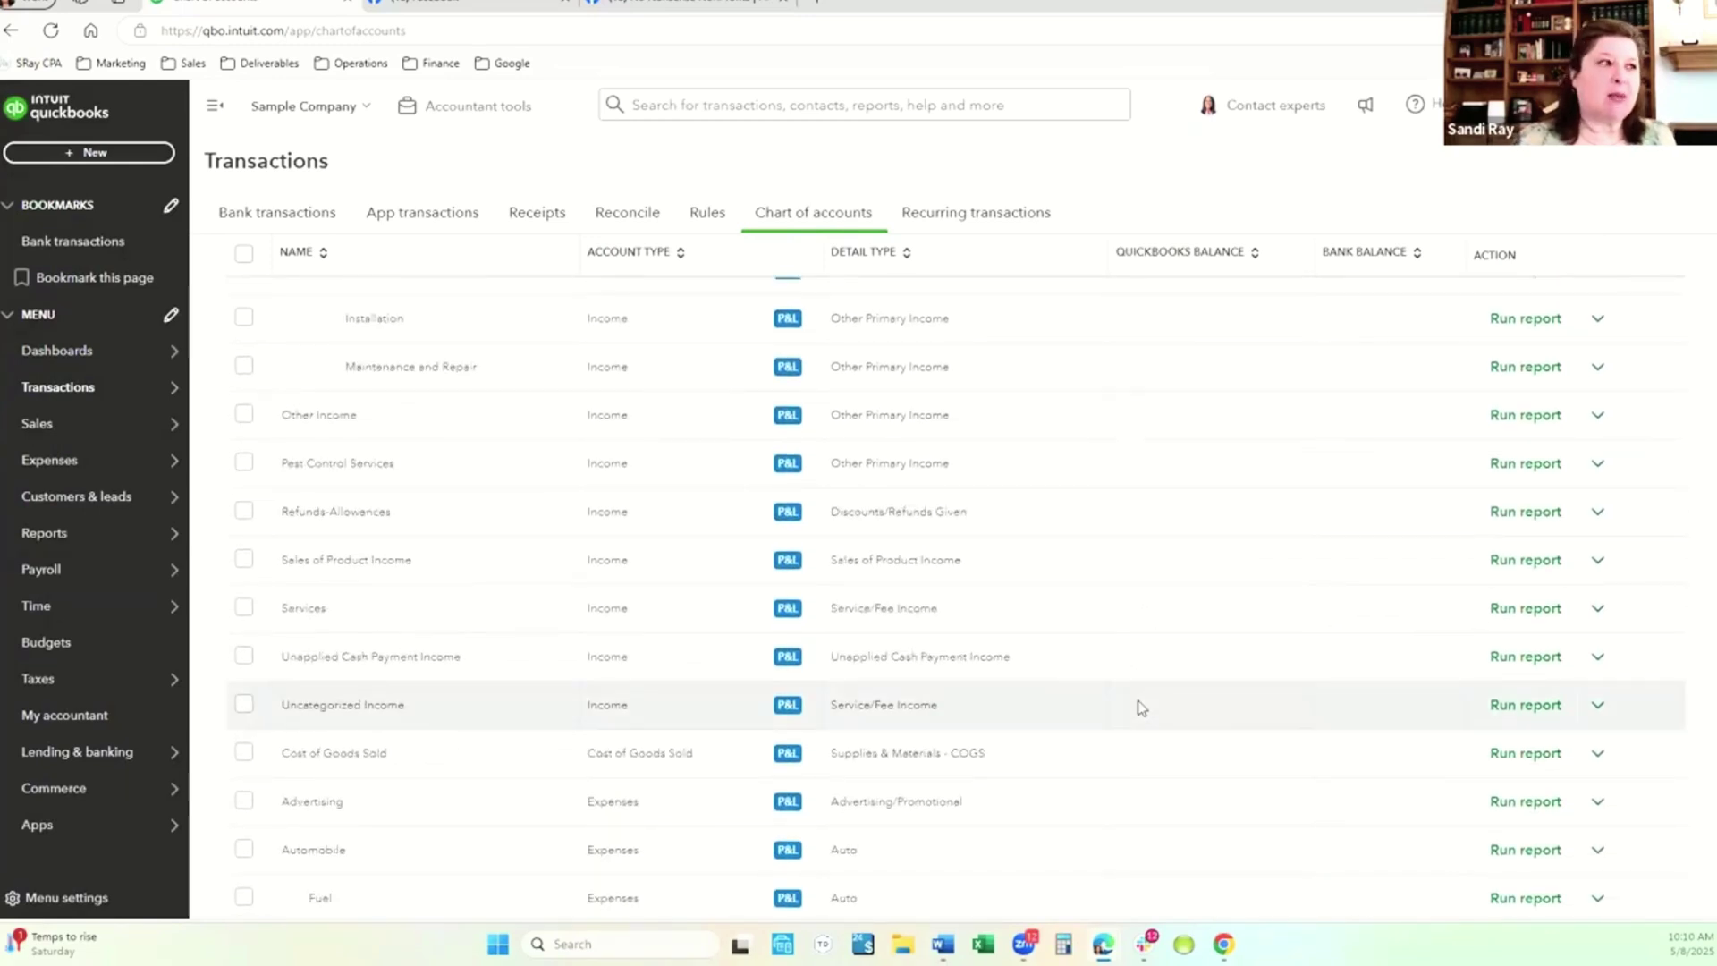
scroll(1142, 708, up, 10)
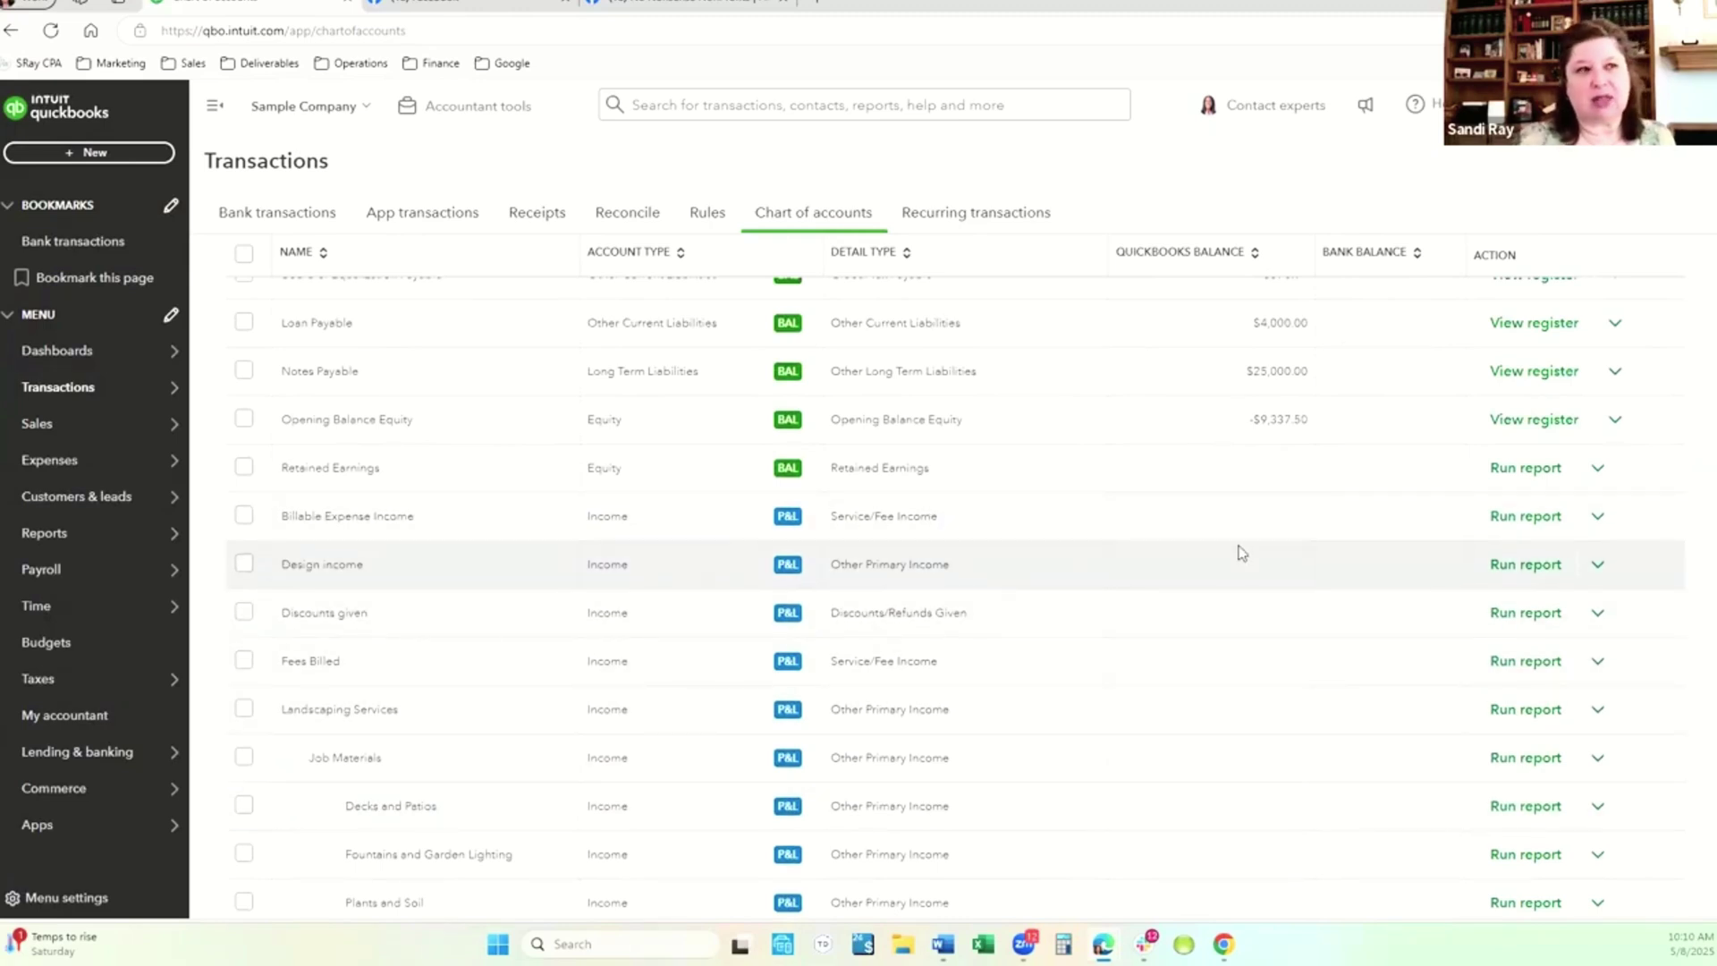
scroll(1241, 552, up, 3)
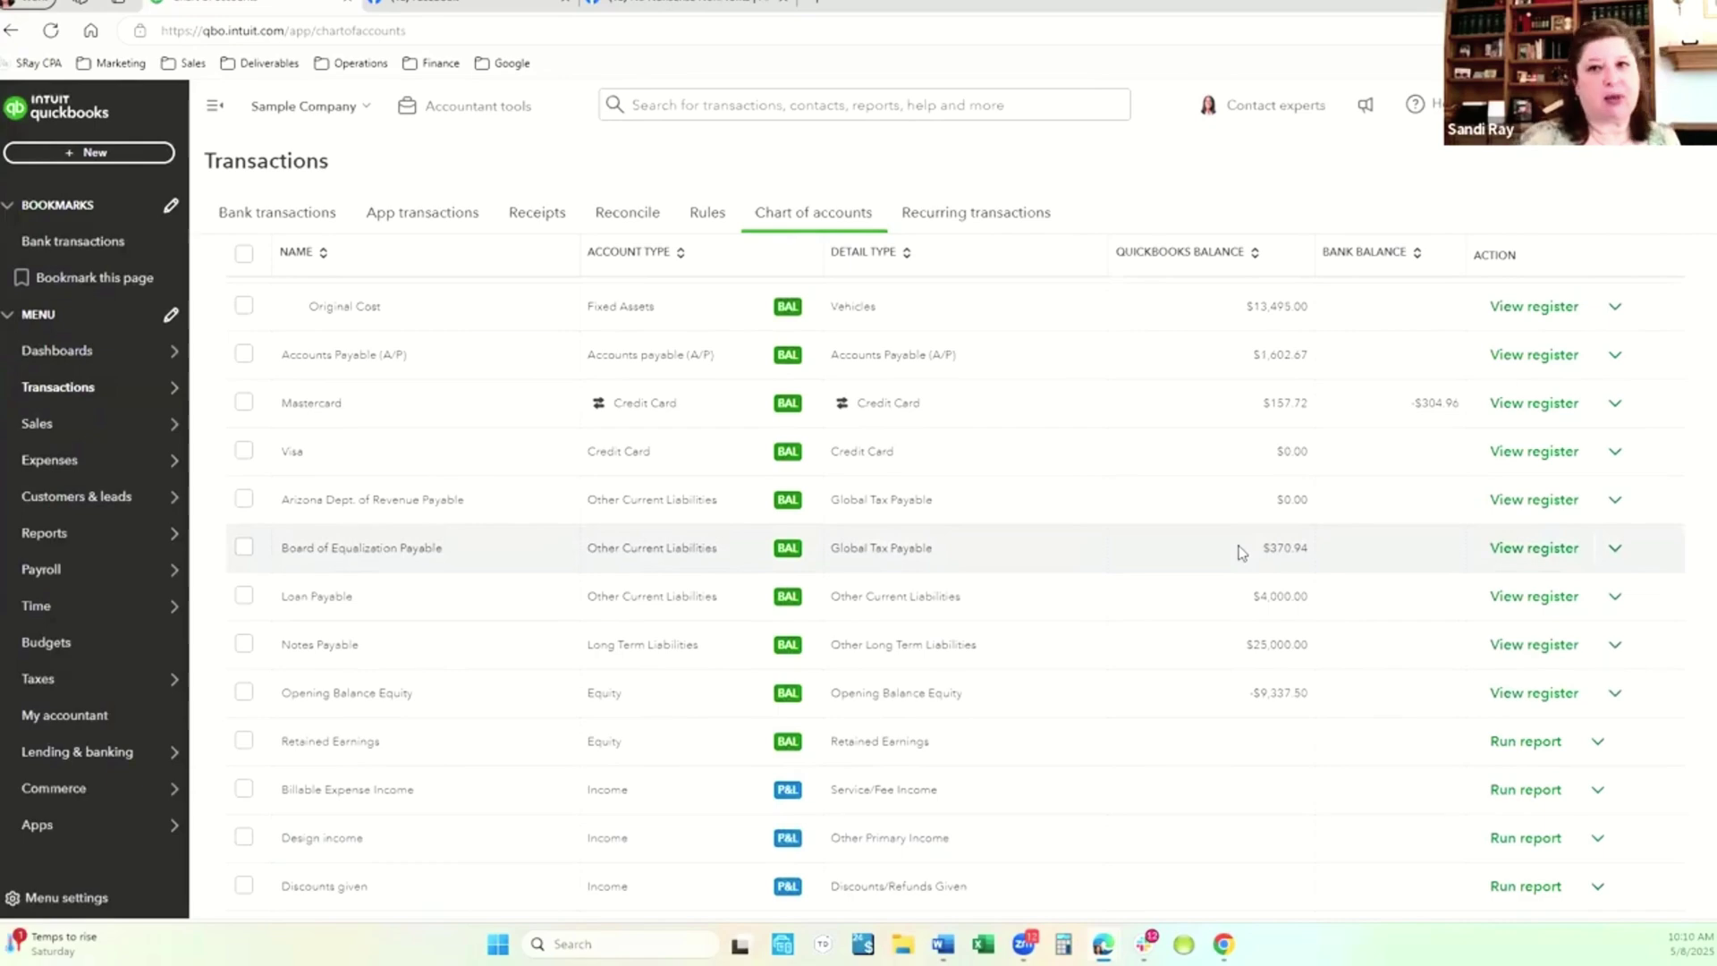
scroll(1235, 549, up, 6)
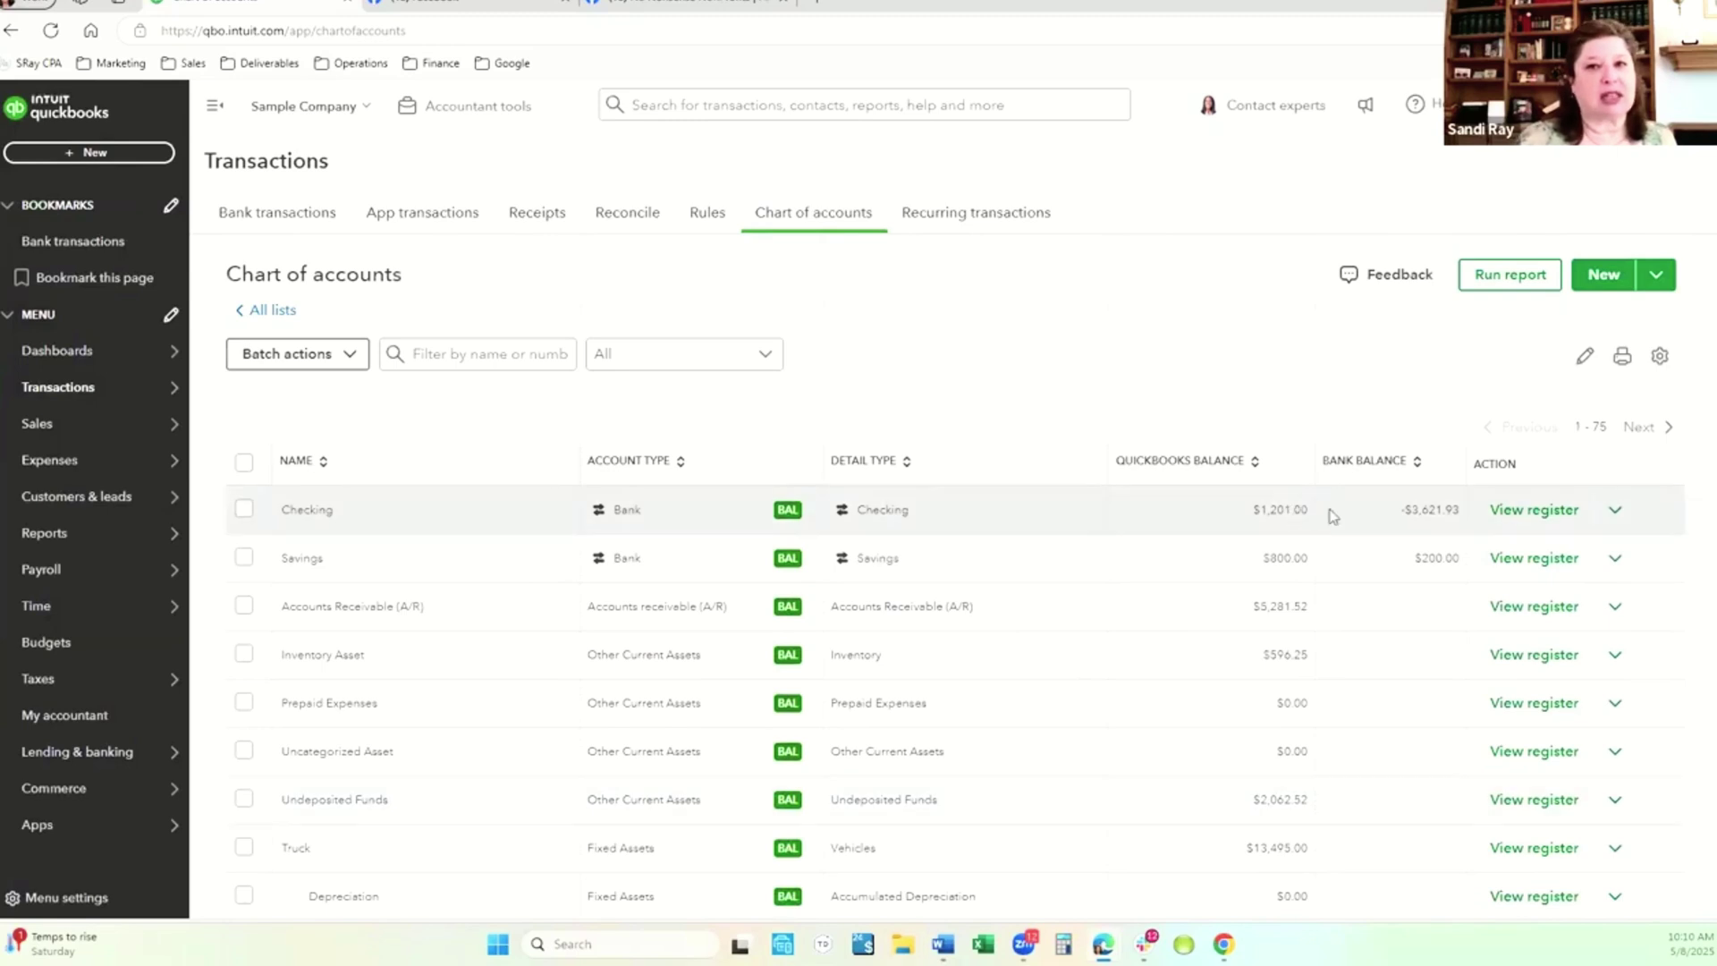
scroll(1005, 613, down, 2)
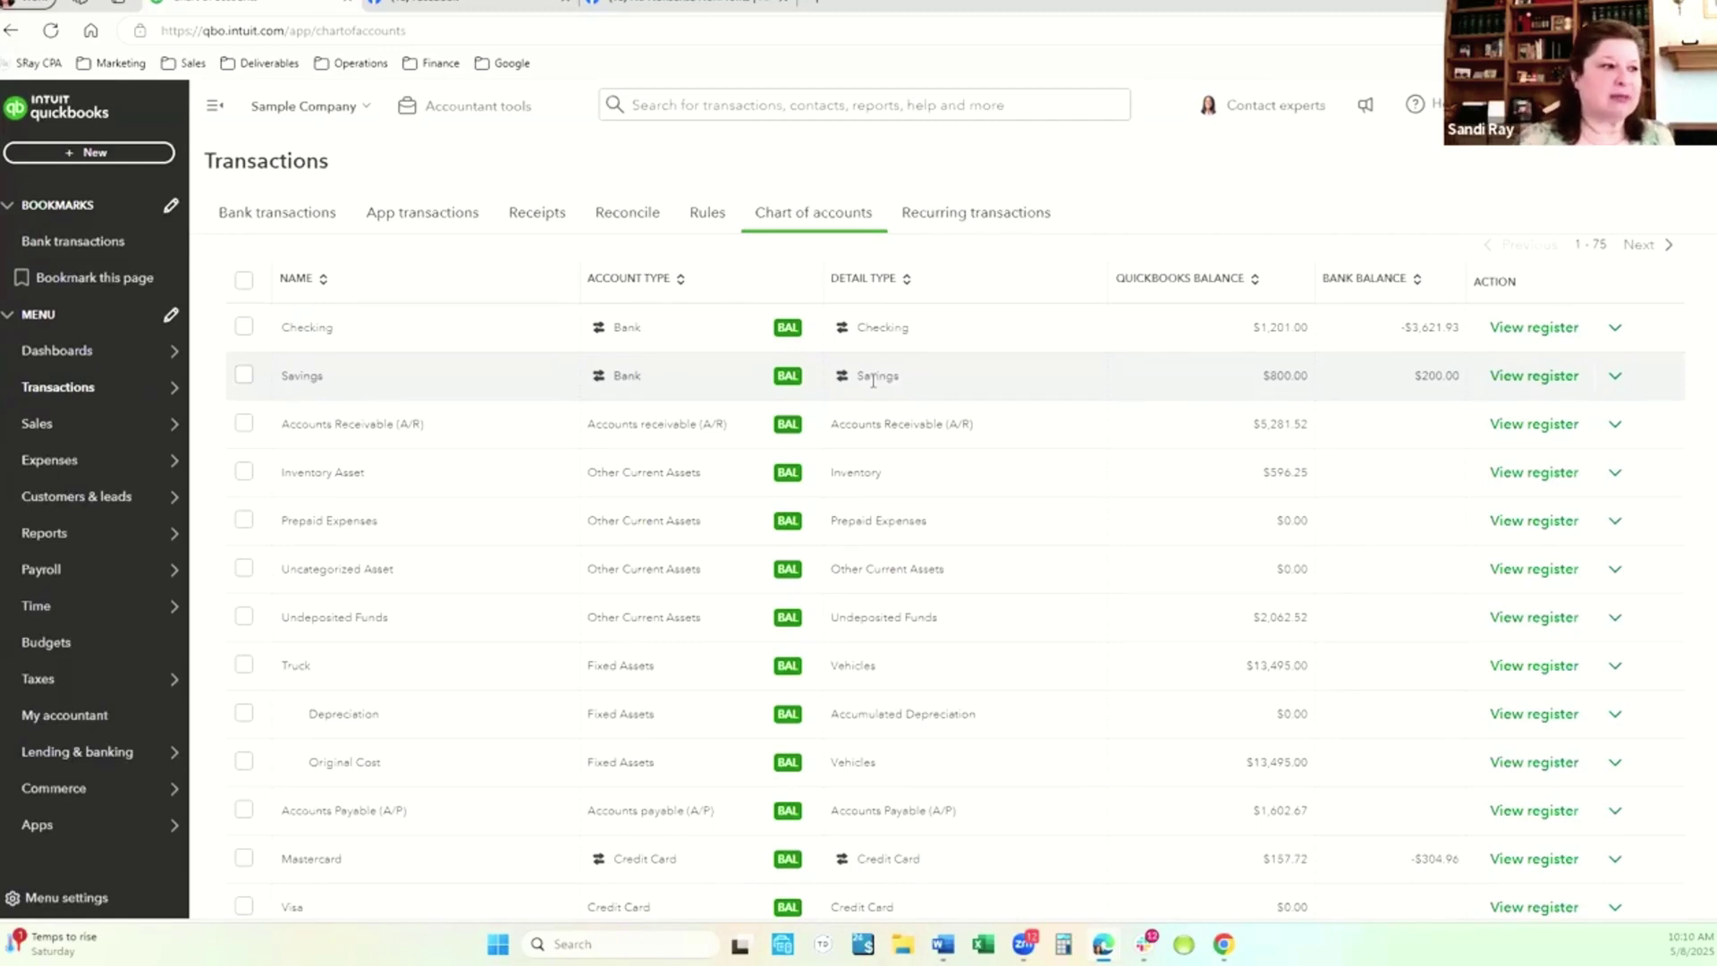
scroll(721, 605, down, 3)
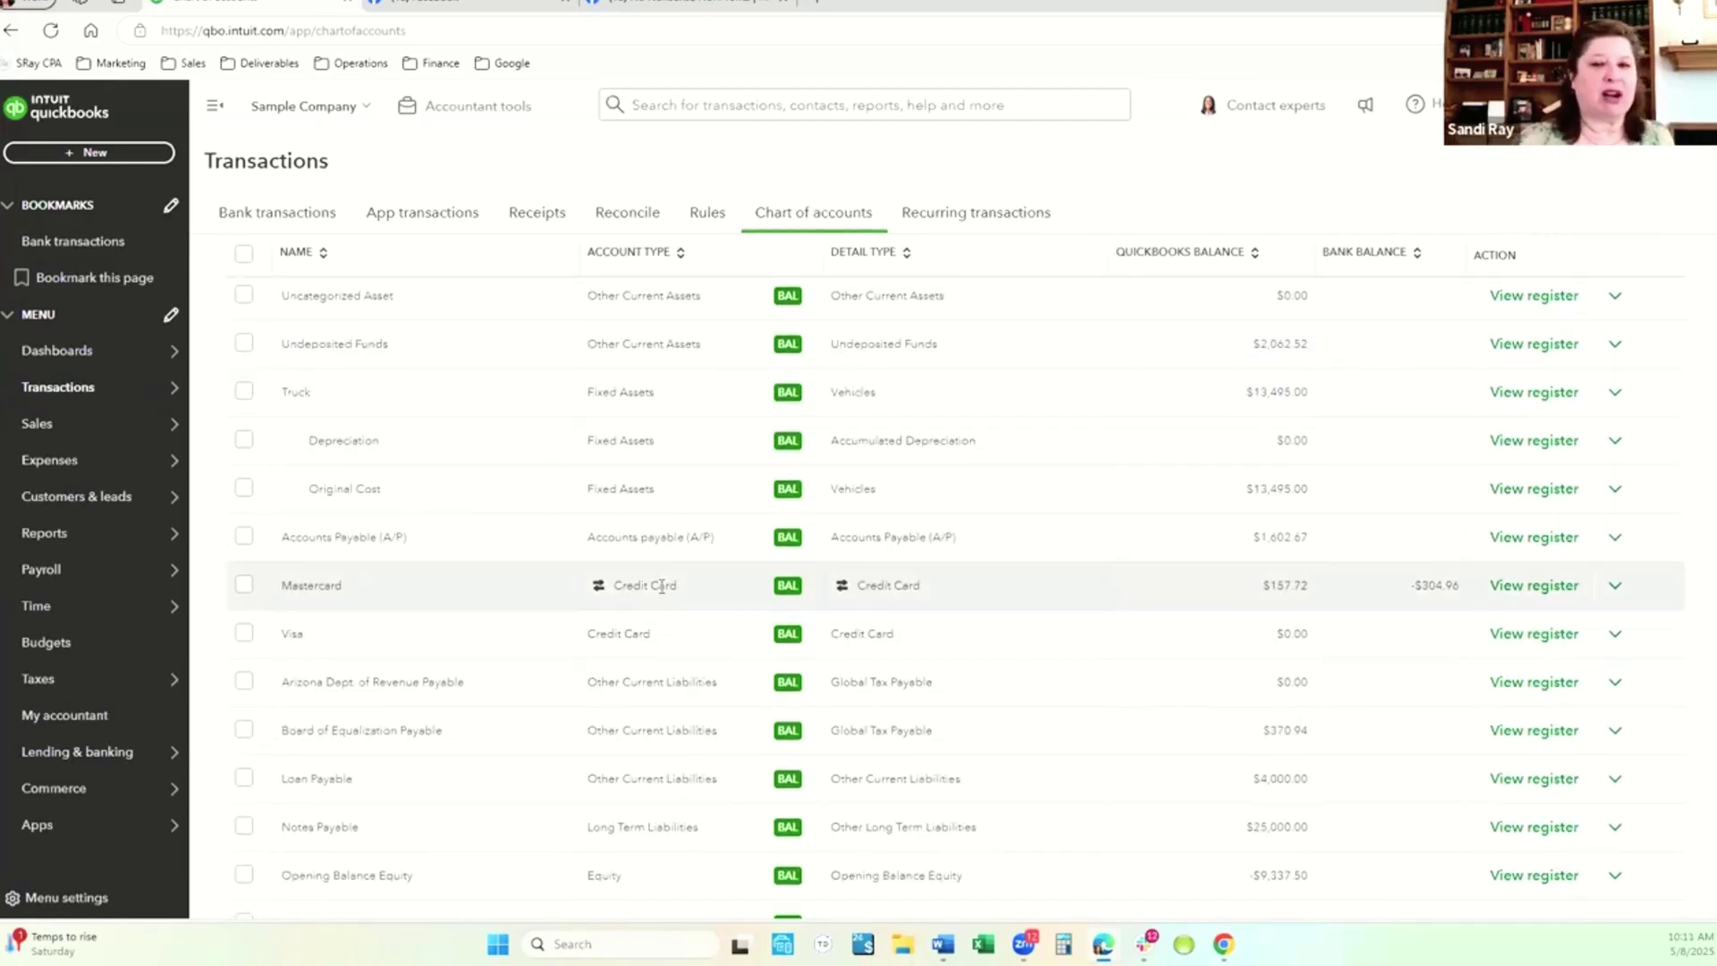